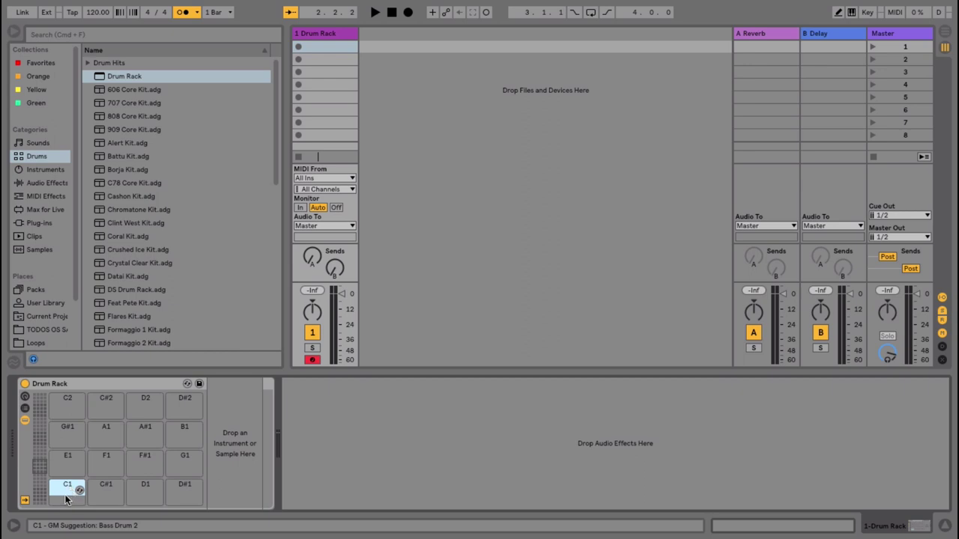
Load kicktop.wav from the drum samples folder onto pad C1 and Clap_1.wav onto pad F1 of the Drum Rack
scroll(57, 113, down, 3)
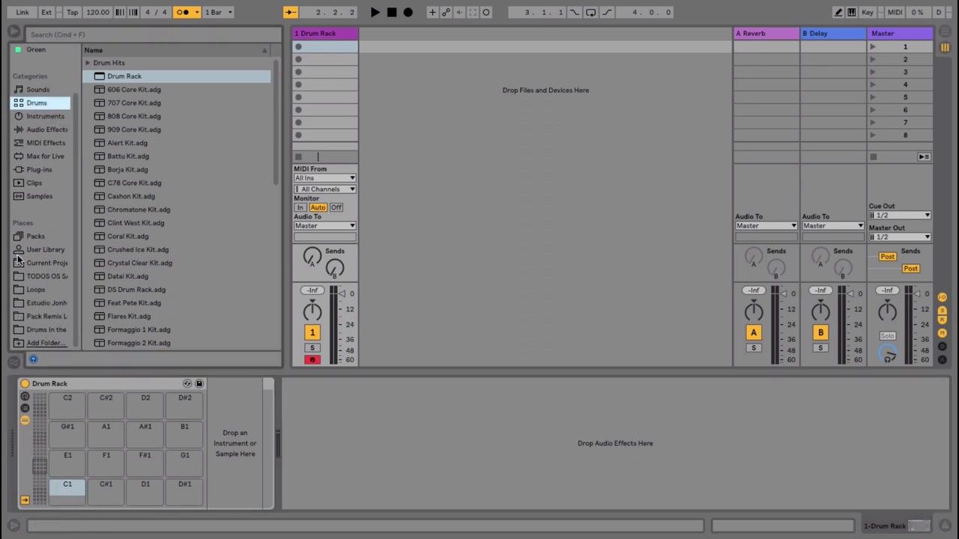
click(40, 329)
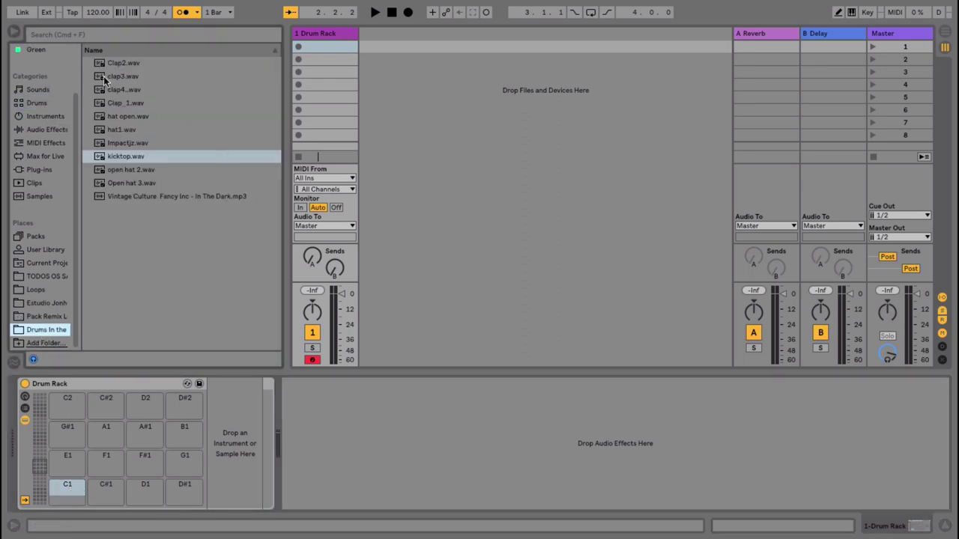
click(119, 156)
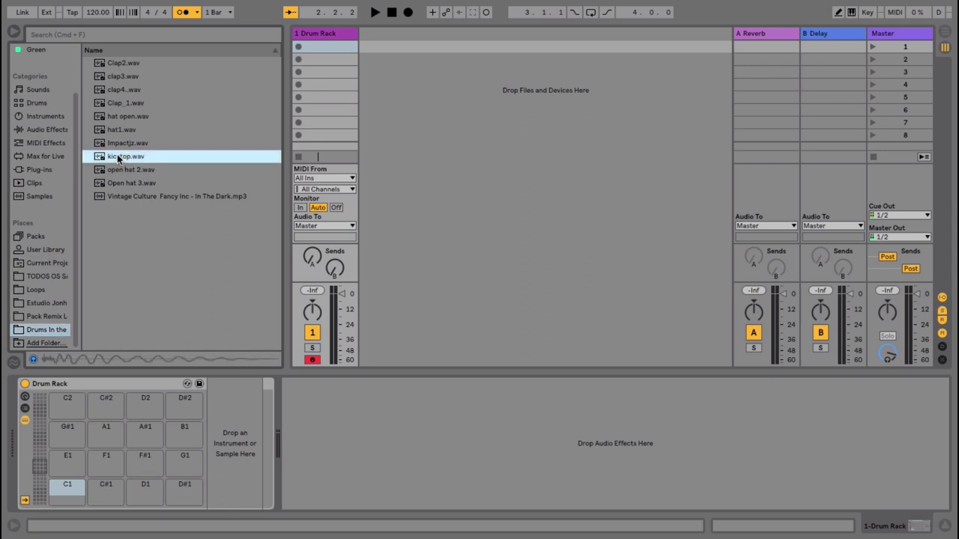
drag(118, 158, 77, 479)
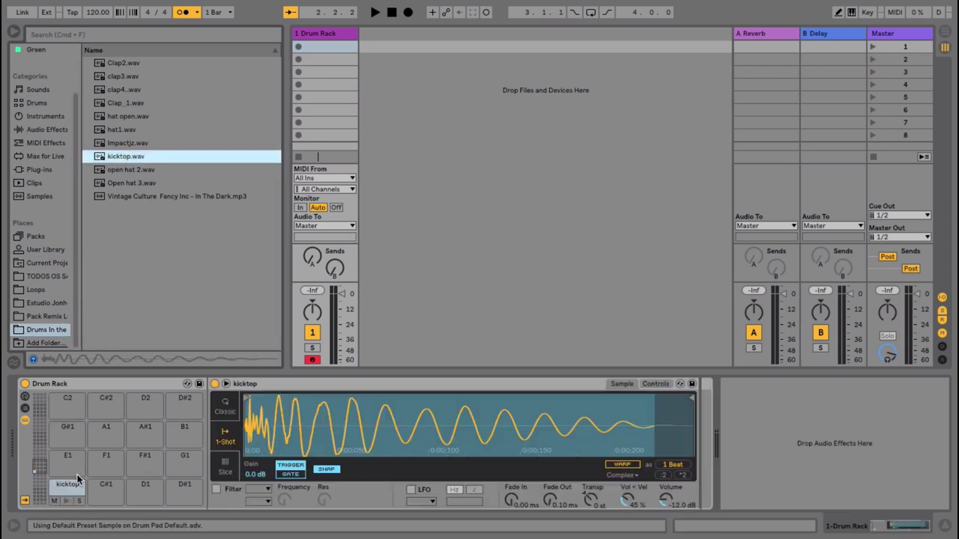
click(116, 104)
drag(116, 105, 105, 457)
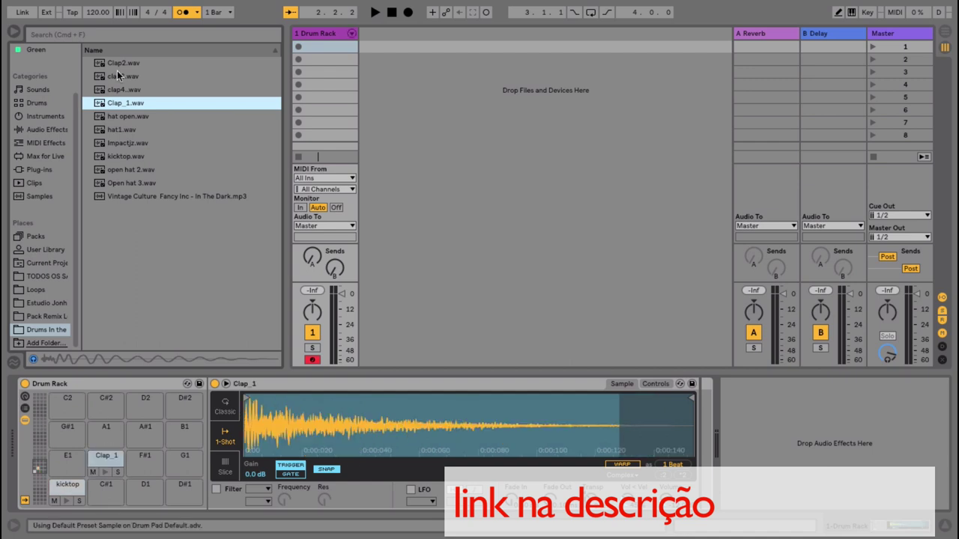
Audition the clap samples and load clap3.wav onto pad F#1 of the Drum Rack
click(119, 89)
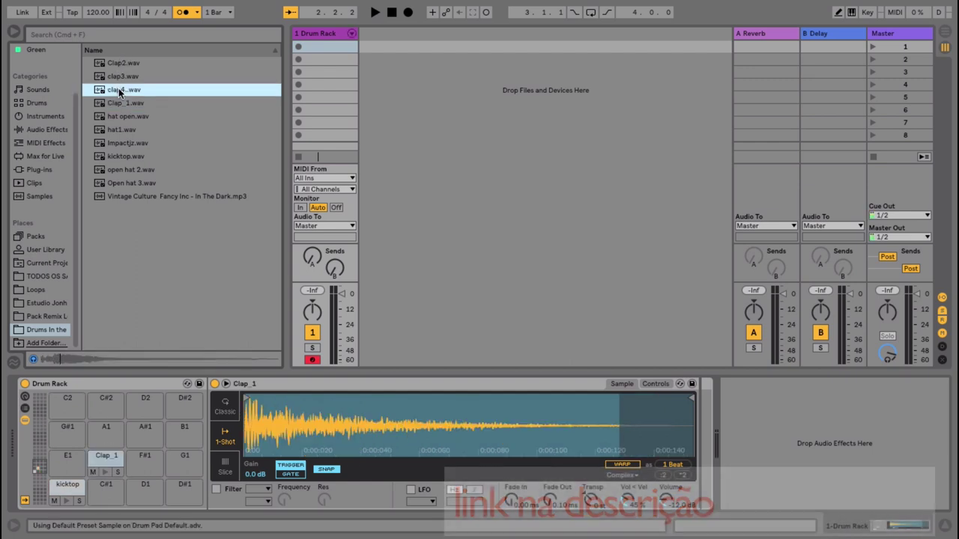
click(120, 102)
click(121, 77)
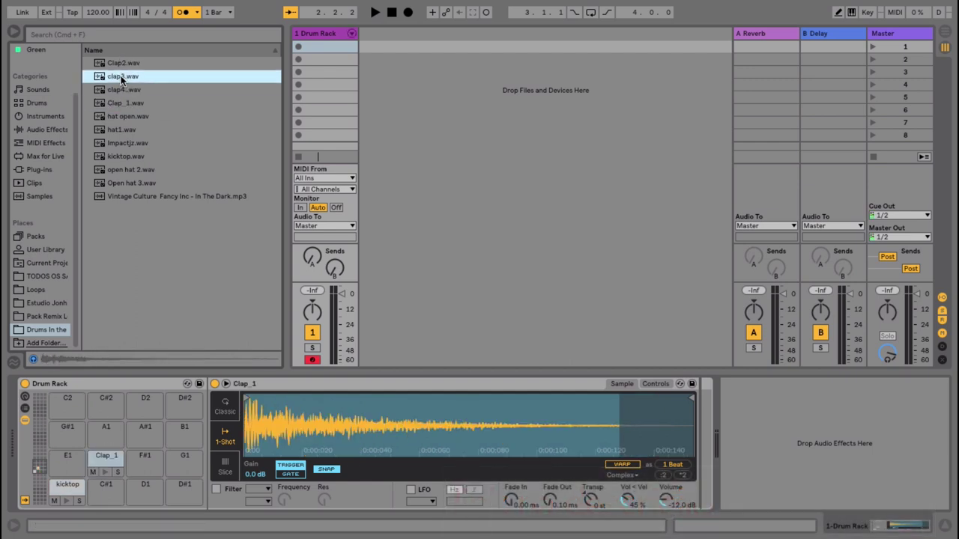
double_click(121, 77)
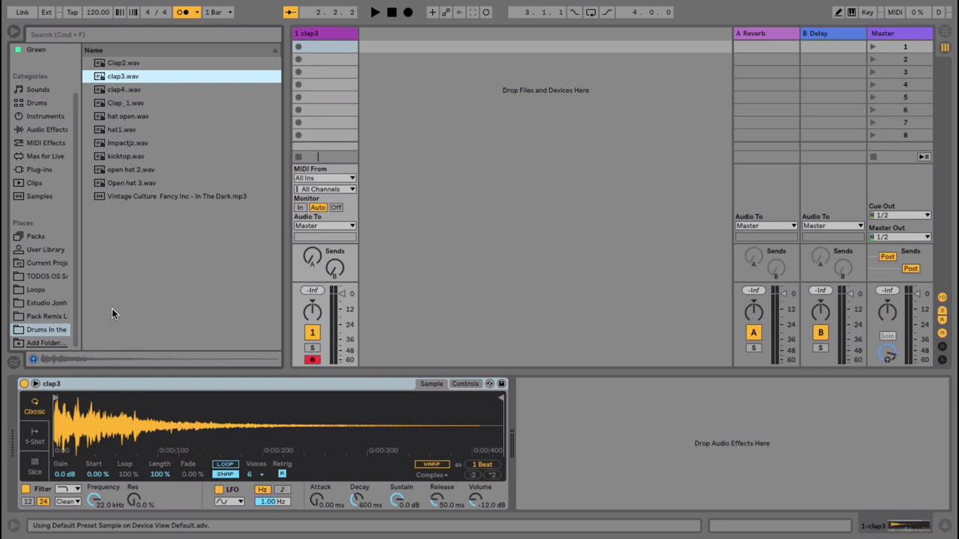
key(super+z)
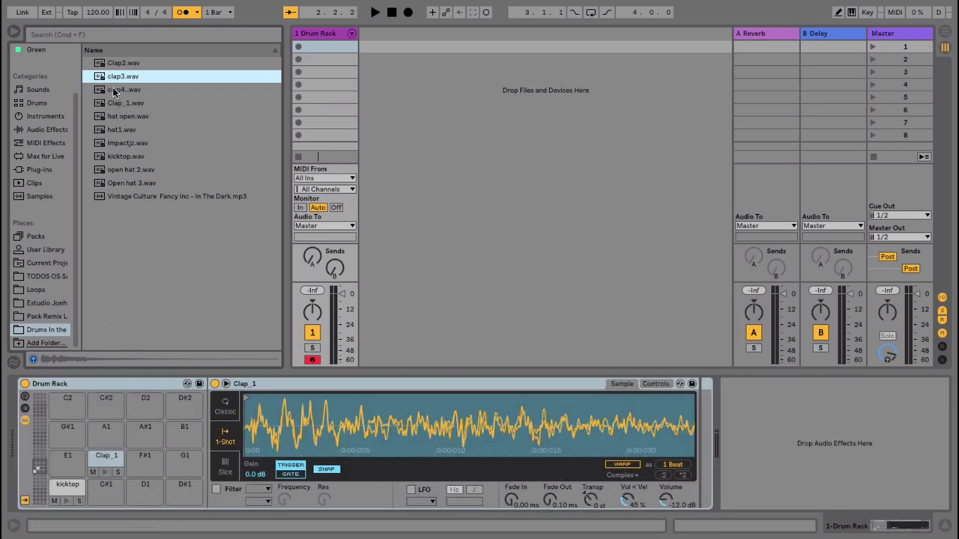
drag(114, 80, 143, 460)
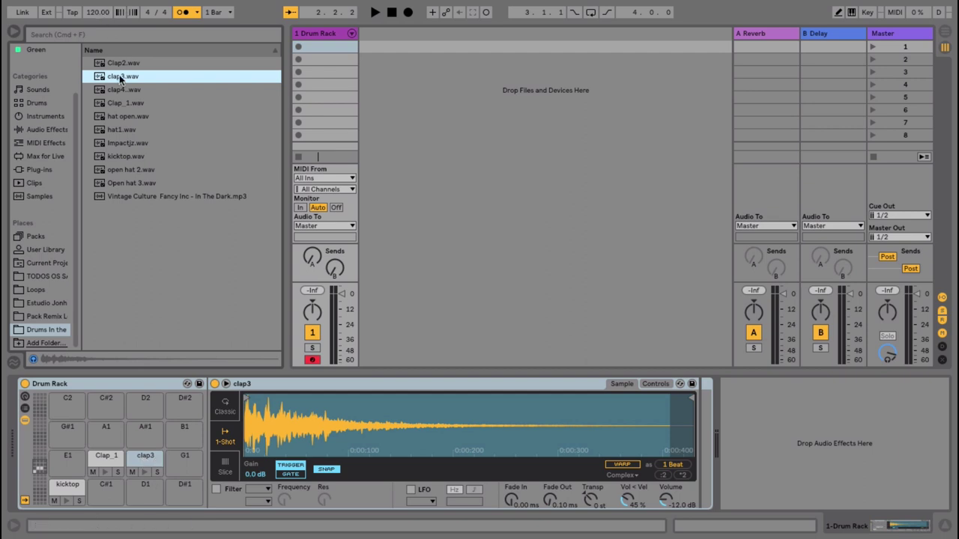
Load hat1.wav onto pad B1 and hat open.wav onto pad A#1 of the Drum Rack
click(116, 129)
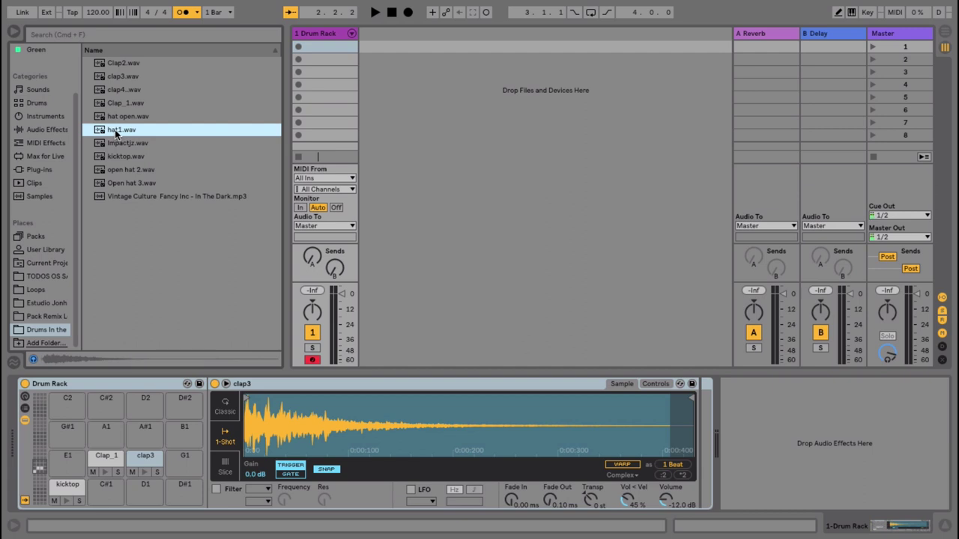
drag(182, 365, 184, 427)
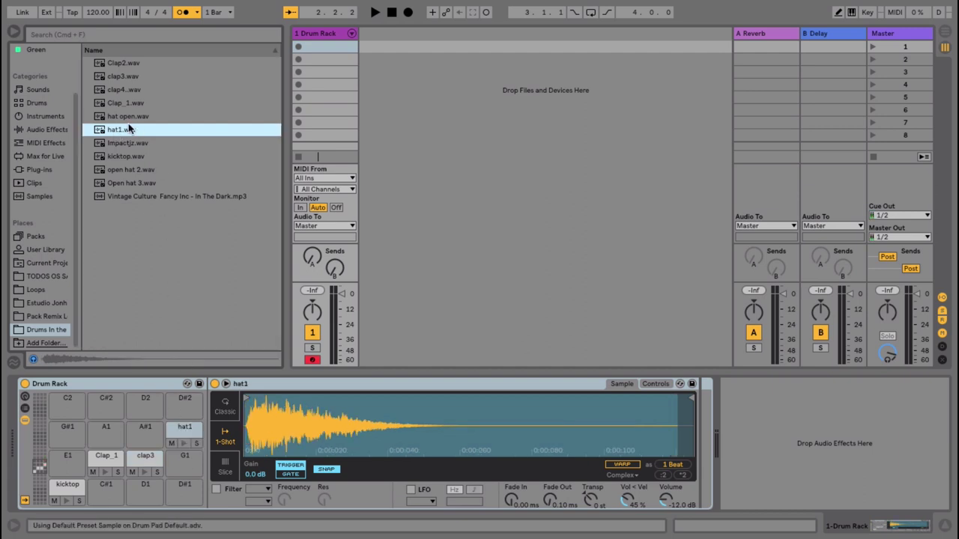
click(125, 117)
drag(122, 118, 145, 433)
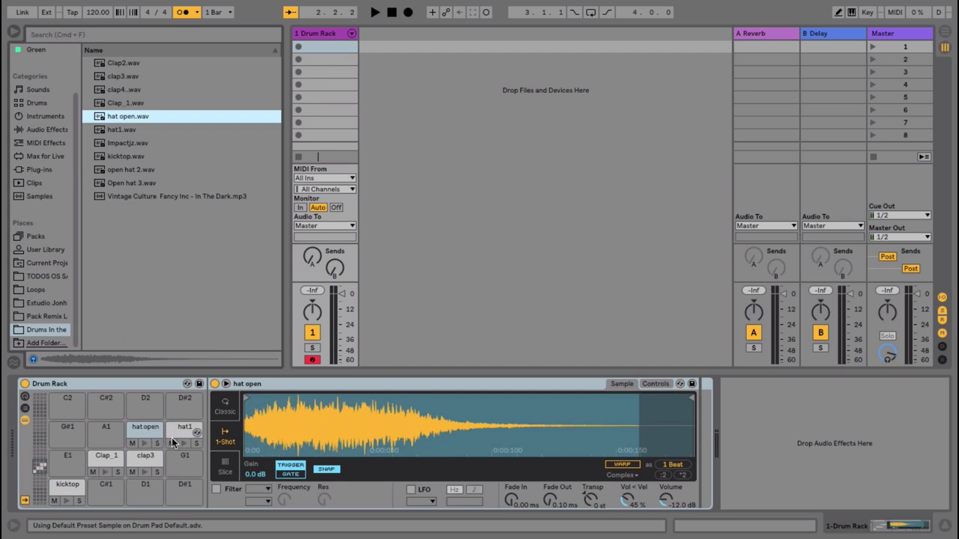
In the Arrangement View, create an empty one-bar MIDI clip in bar 1 of the Drum Rack track
click(12, 34)
key(Tab)
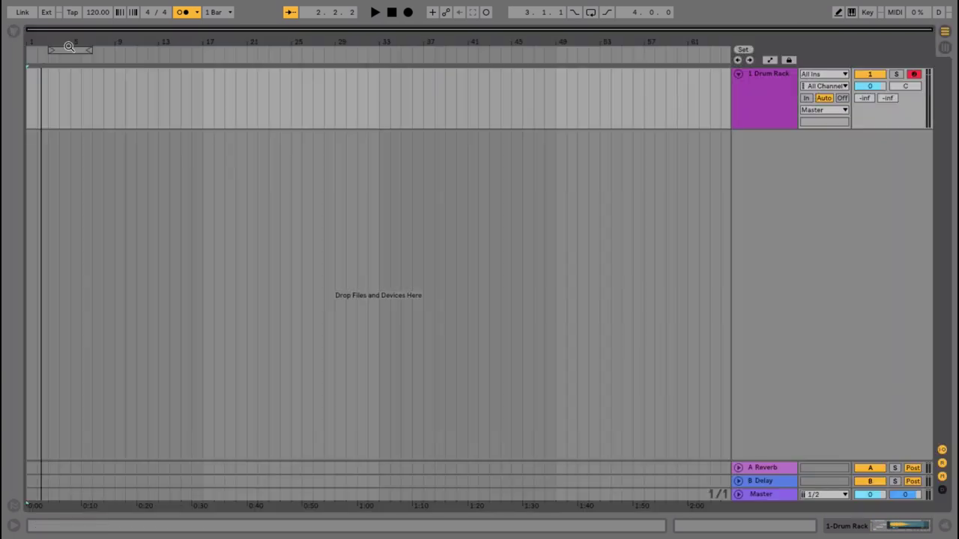
drag(30, 39, 200, 51)
key(space)
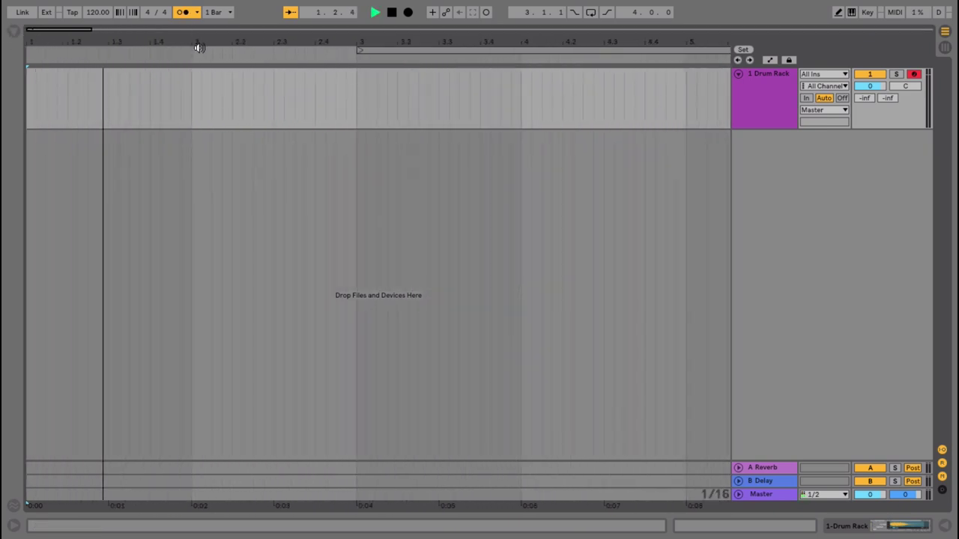
drag(191, 113, 30, 101)
right_click(46, 92)
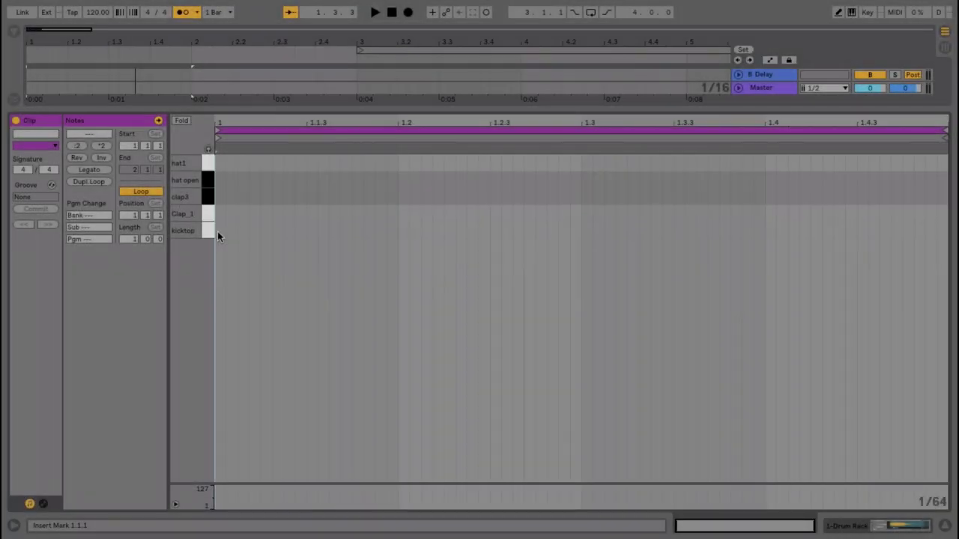
Set the note grid to 1/4 and place quarter-note kicktop notes on all four beats of the clip
double_click(218, 231)
right_click(221, 231)
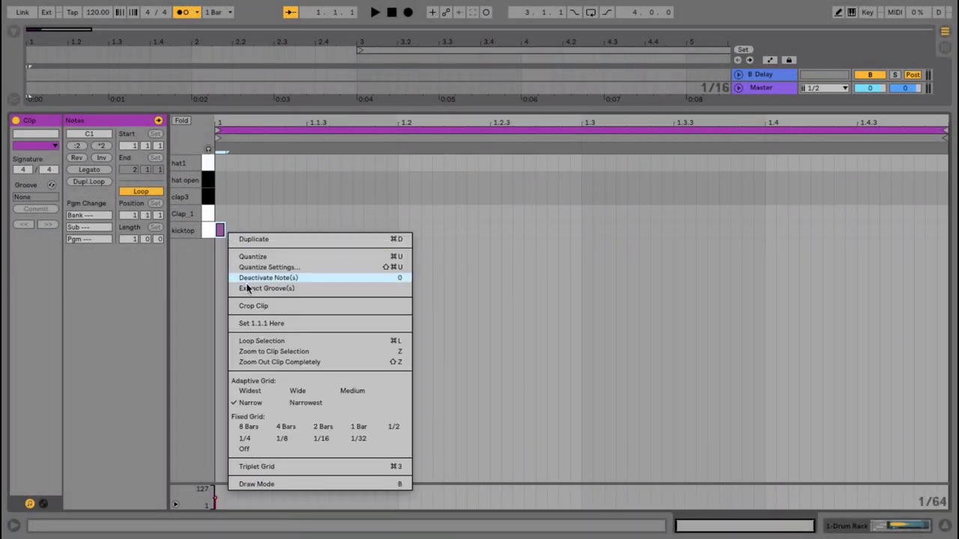
click(249, 380)
drag(221, 230, 249, 233)
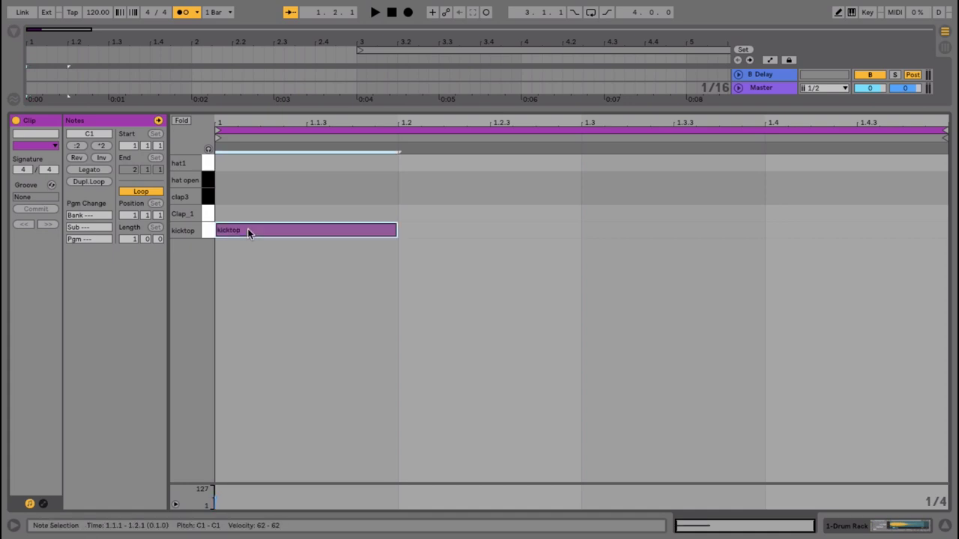
key(ctrl+d)
key(ctrl+d)
key(ctrl+d)
Add quarter-note clap3 notes on beats 2 and 4 and audition the one-bar clip in a loop
double_click(403, 197)
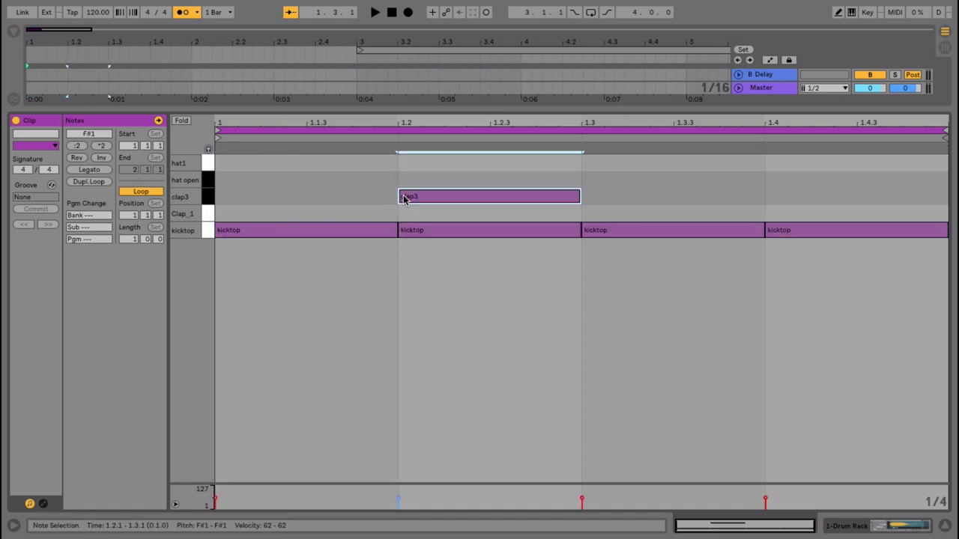
double_click(787, 201)
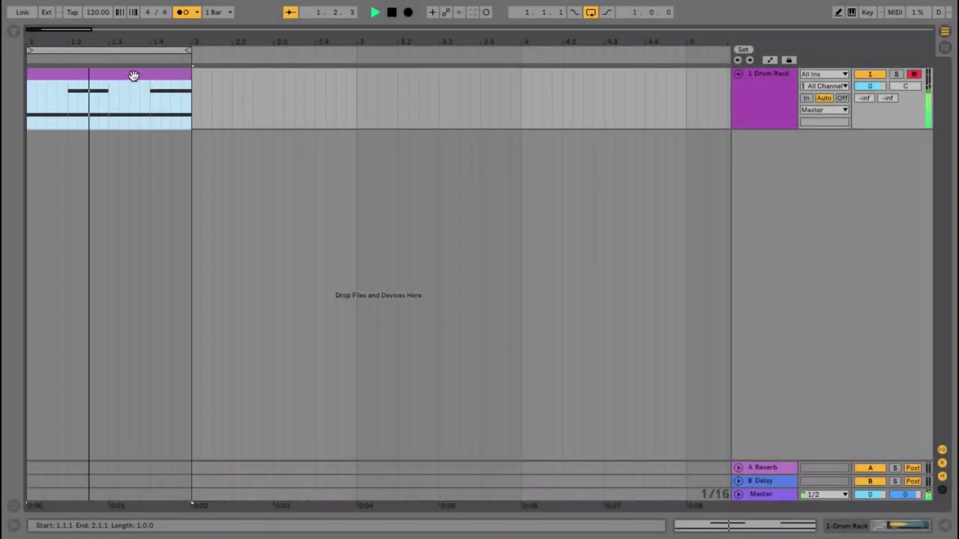
double_click(133, 78)
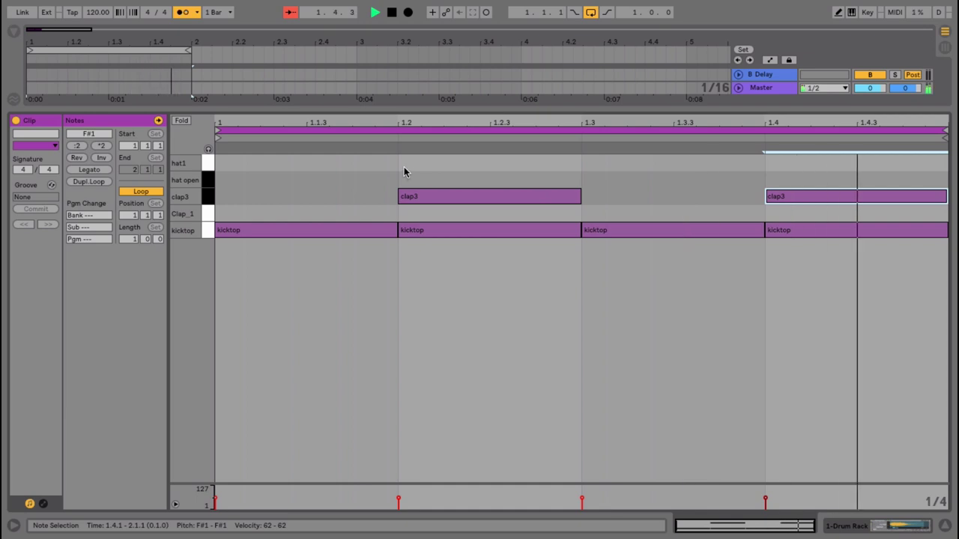
key(space)
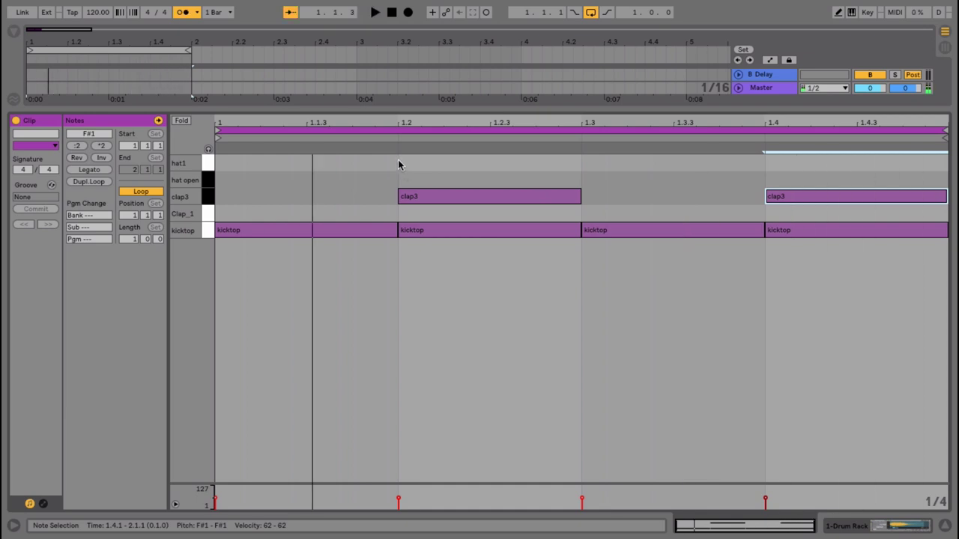
Layer quarter-note Clap_1 notes under the clap3 notes on beats 2 and 4 and play the loop
double_click(399, 214)
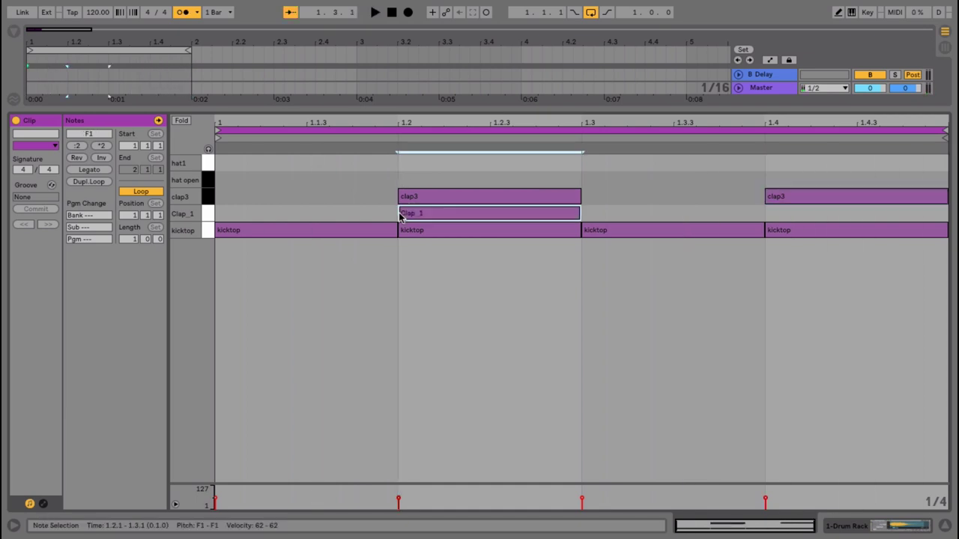
double_click(769, 214)
key(space)
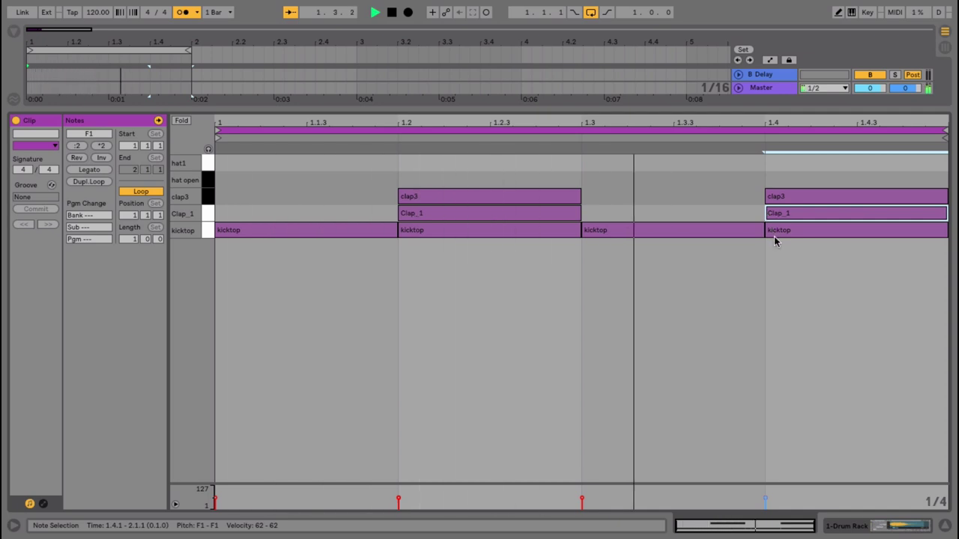
Set the note grid to 1/32, shift both Clap_1 notes slightly ahead of the beat and play the loop
right_click(728, 257)
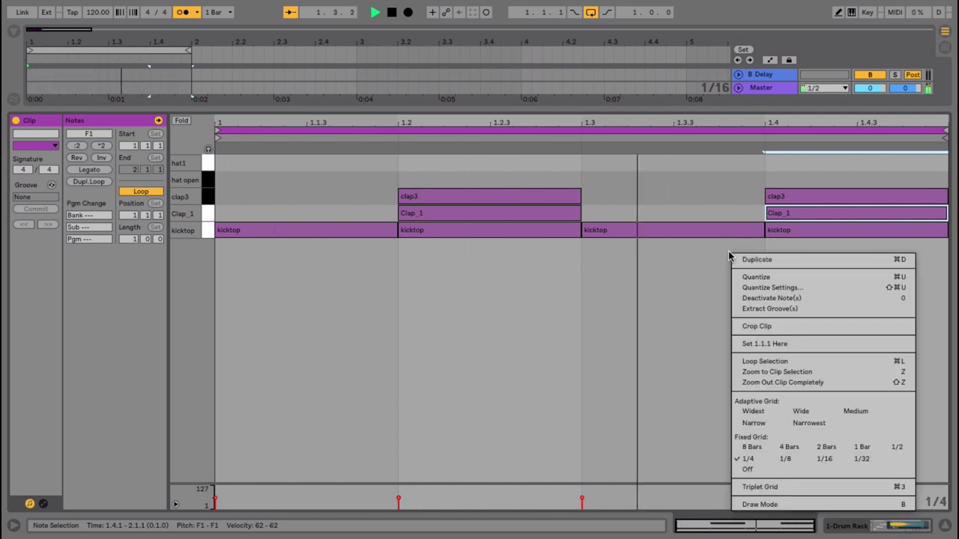
click(824, 458)
key(space)
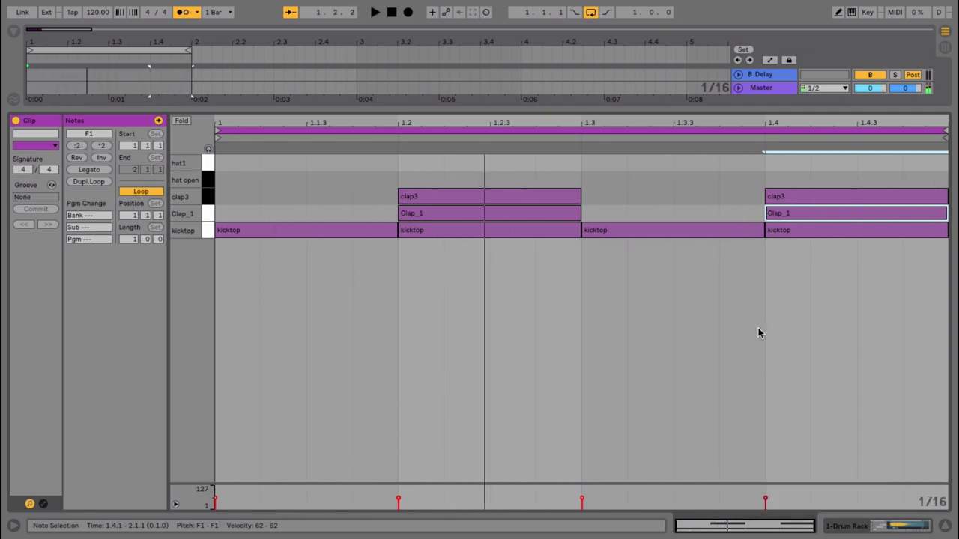
right_click(758, 332)
click(882, 277)
shift+click(541, 214)
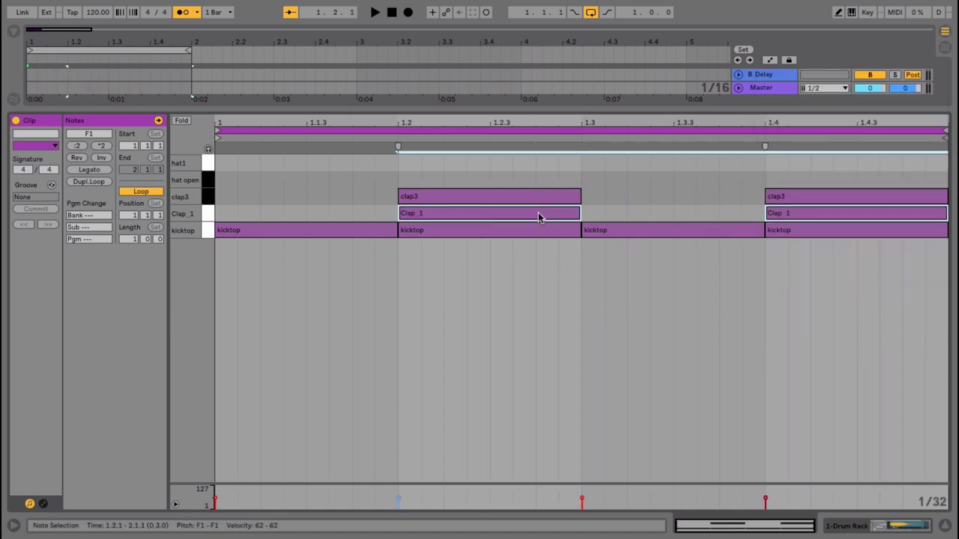
drag(519, 217, 515, 218)
key(space)
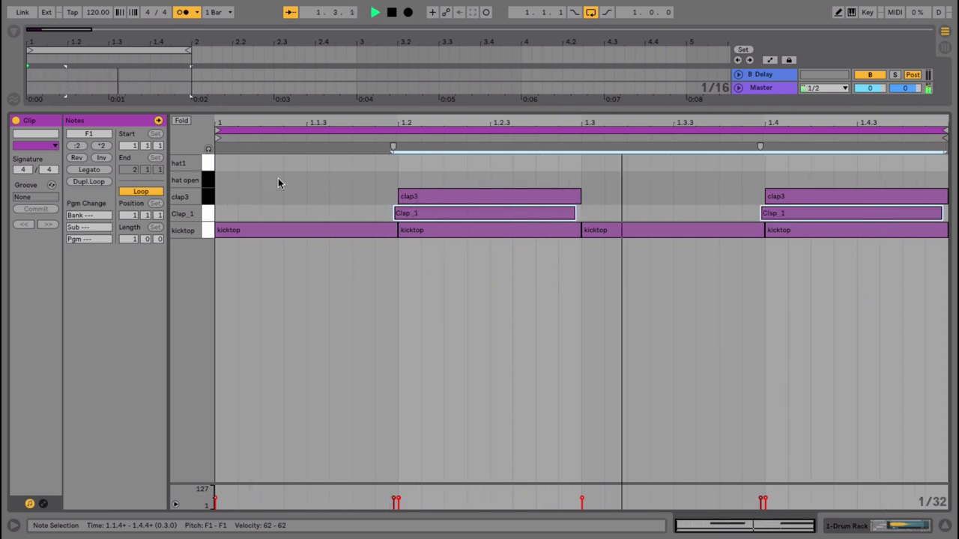
Set the note grid to 1/8, add hat1 notes at 1.1.3, 1.2.3, 1.3.3 and 1.4.3, and play the loop
right_click(290, 202)
click(346, 384)
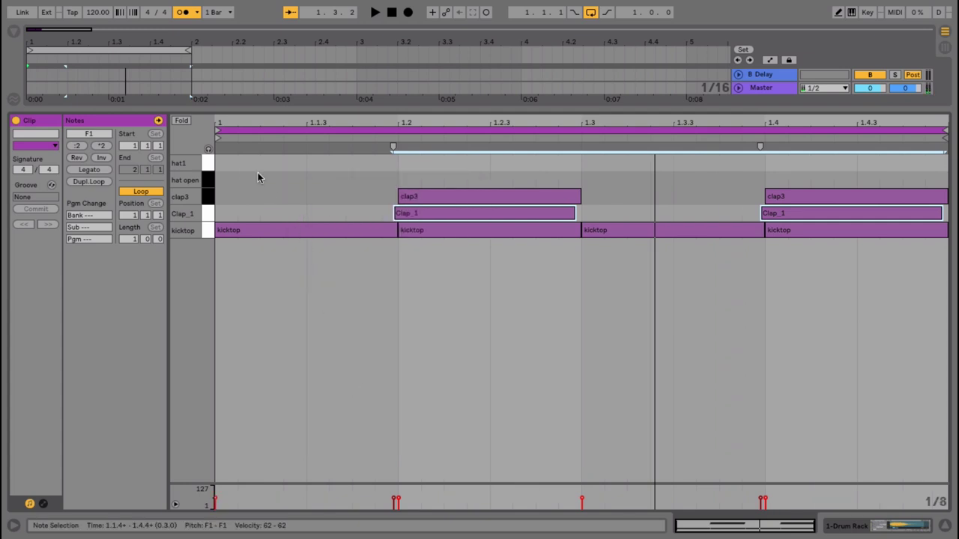
right_click(300, 170)
click(313, 161)
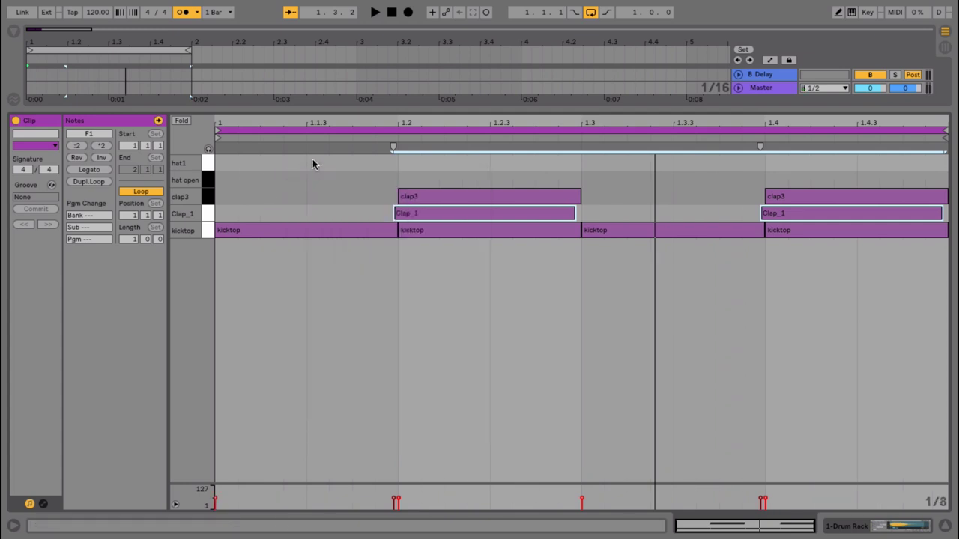
double_click(313, 164)
key(space)
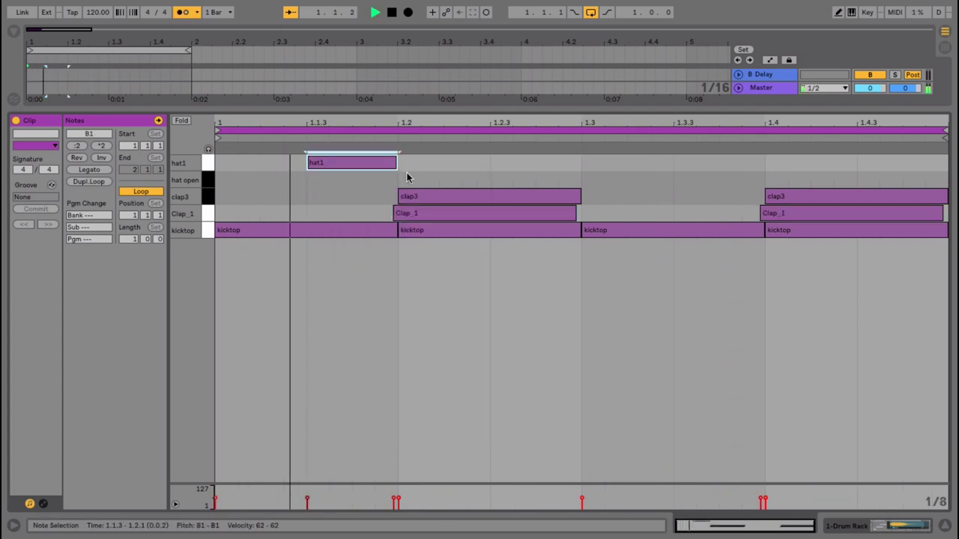
key(space)
double_click(503, 164)
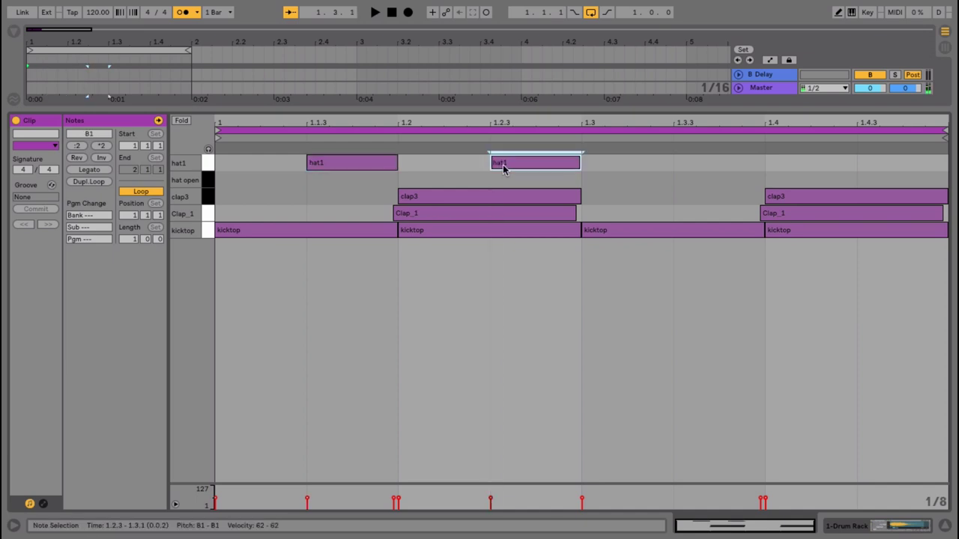
double_click(680, 164)
double_click(860, 164)
key(space)
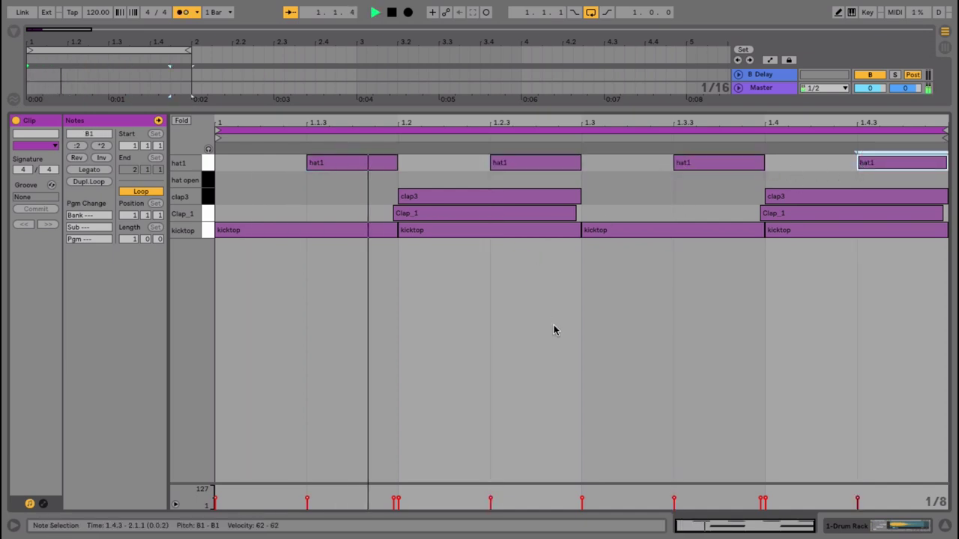
Add eighth-note hat open notes beneath the hat1 notes at 1.1.3, 1.2.3, 1.3.3 and 1.4.3
double_click(861, 180)
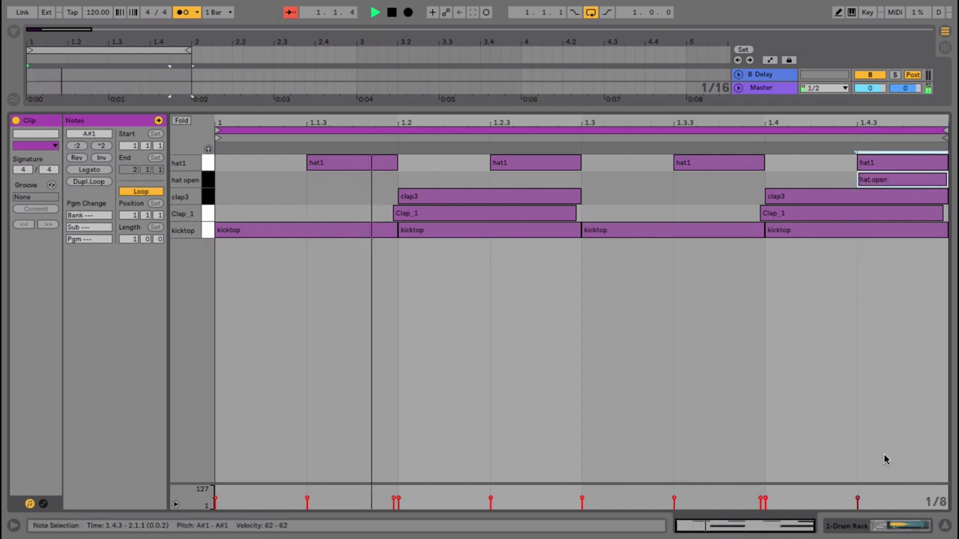
double_click(309, 181)
double_click(491, 180)
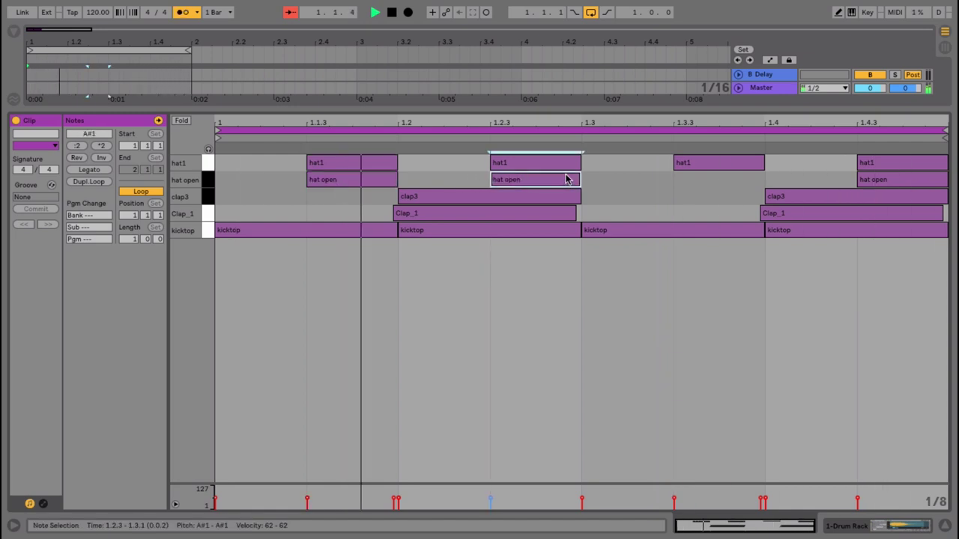
double_click(676, 180)
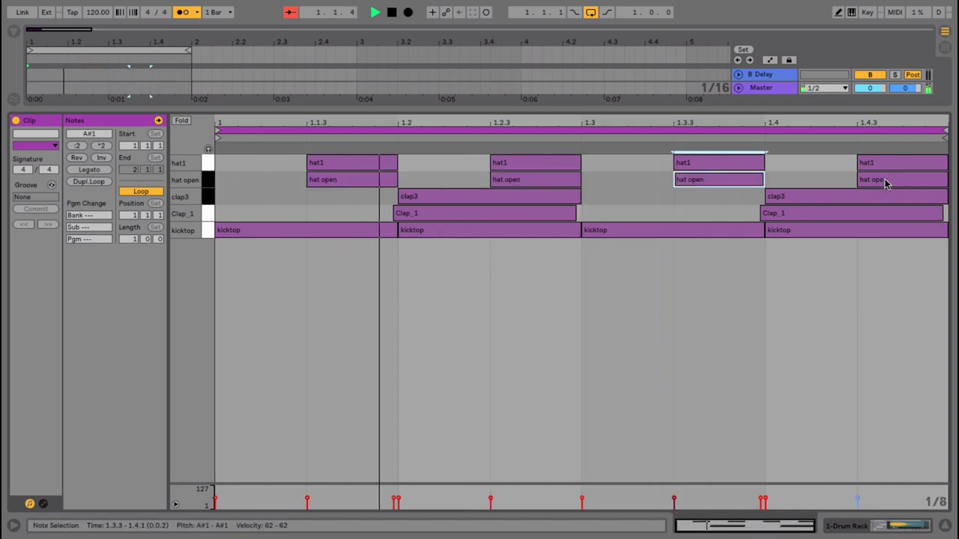
Select all four hat open notes and lower their velocity to 21
click(311, 182)
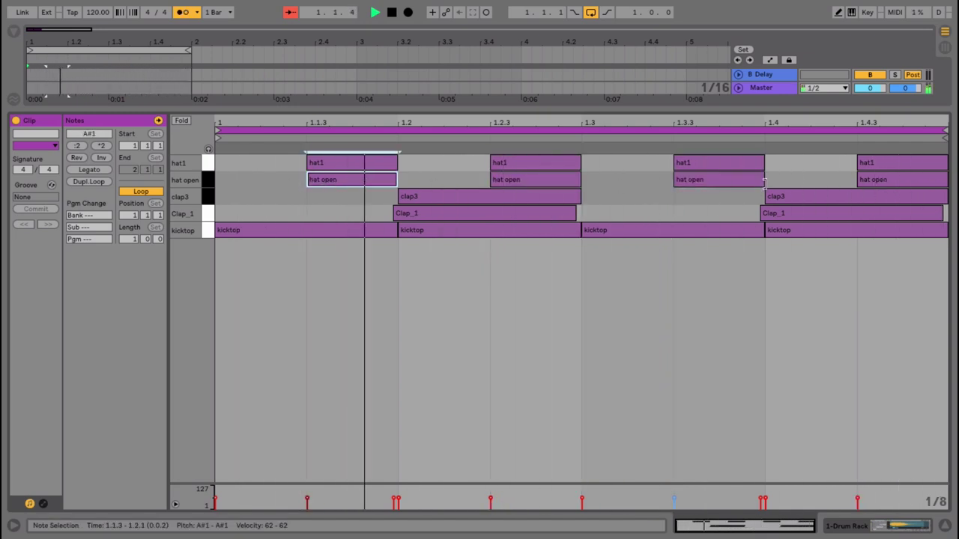
shift+click(878, 180)
shift+click(685, 180)
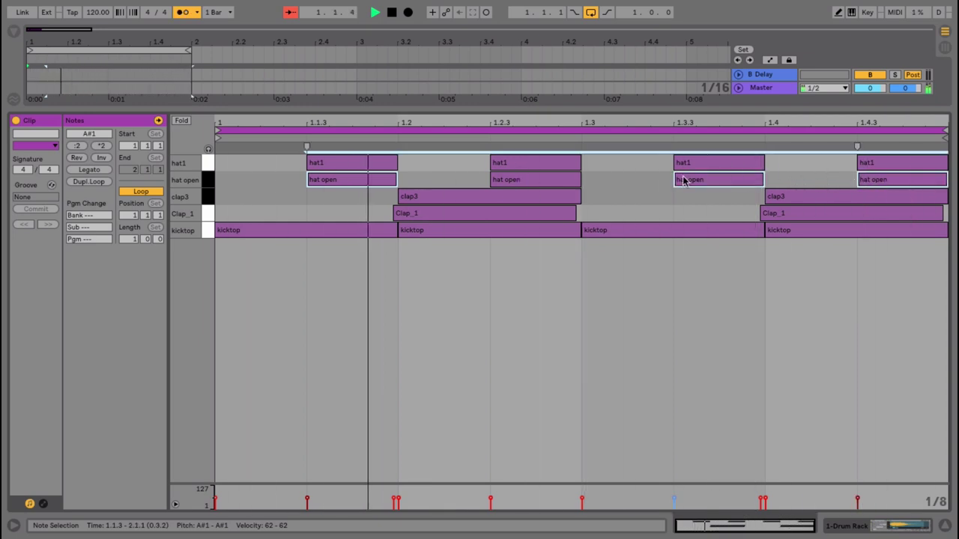
shift+click(522, 181)
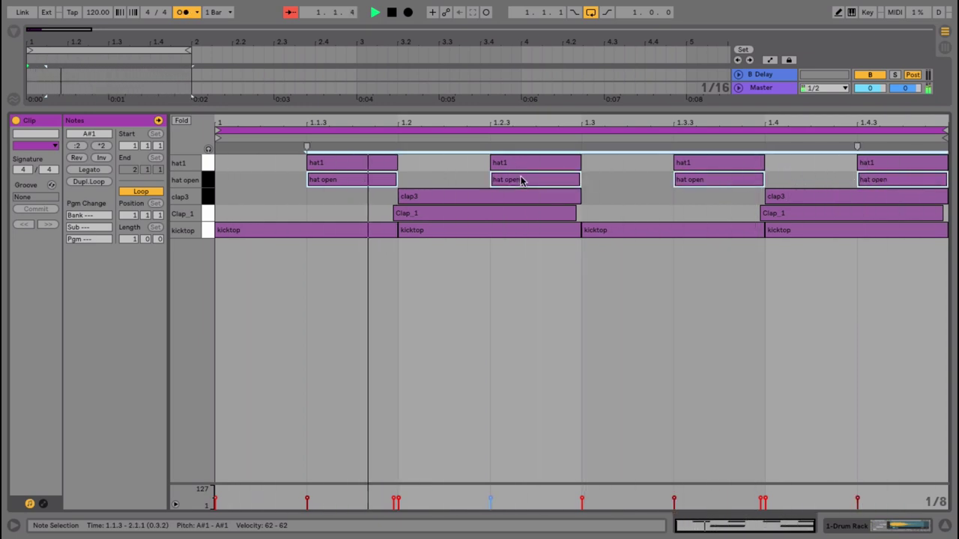
drag(522, 181, 522, 212)
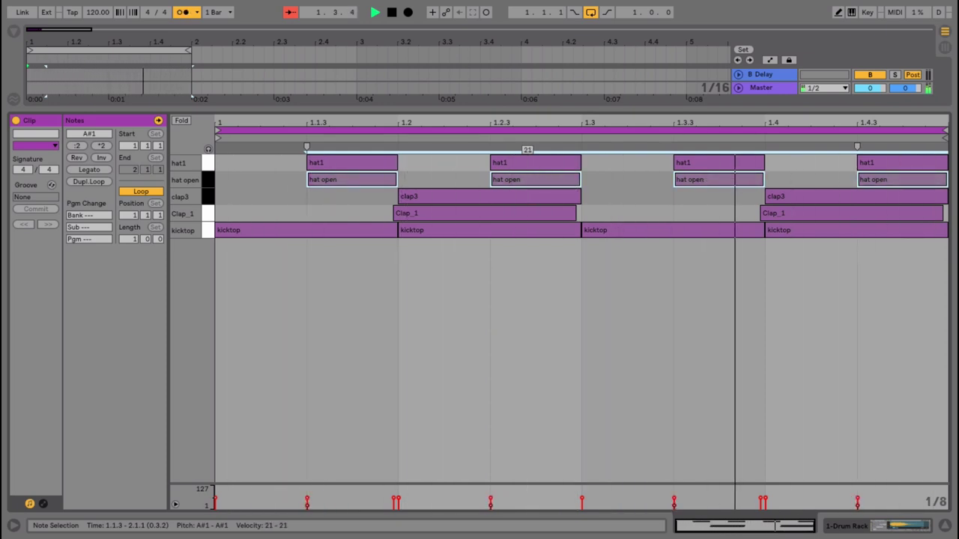
Close the clip editor, duplicate the drum clip into bar 2 and extend the loop to two bars
click(944, 527)
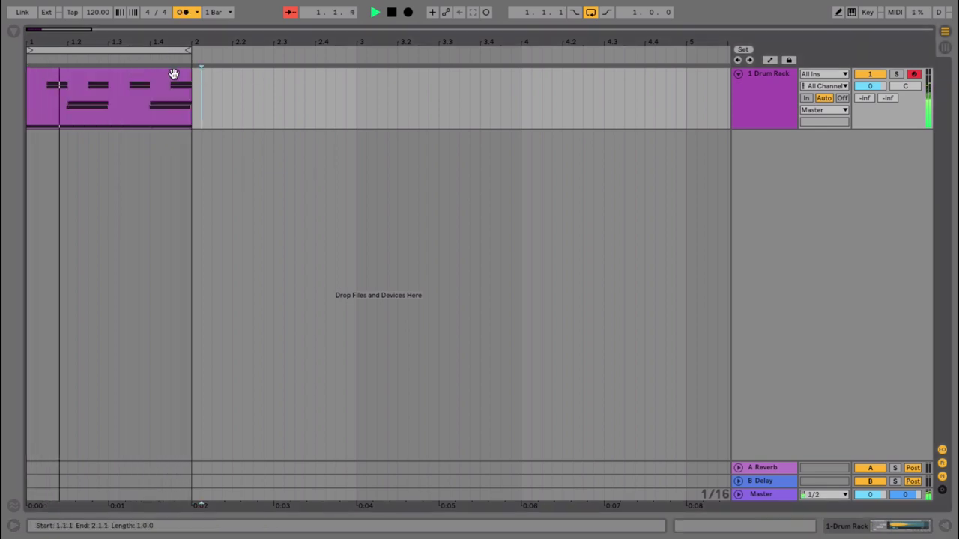
click(157, 74)
key(space)
key(ctrl+d)
drag(188, 51, 352, 75)
Lower the hat1 and hat open chain volumes in the Session View mixer and audition the two-bar loop
key(Tab)
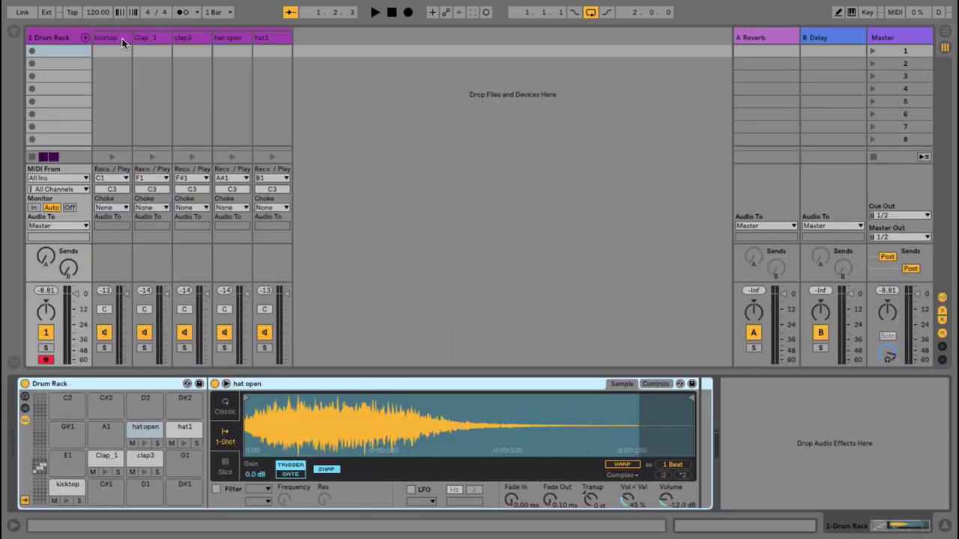
click(122, 38)
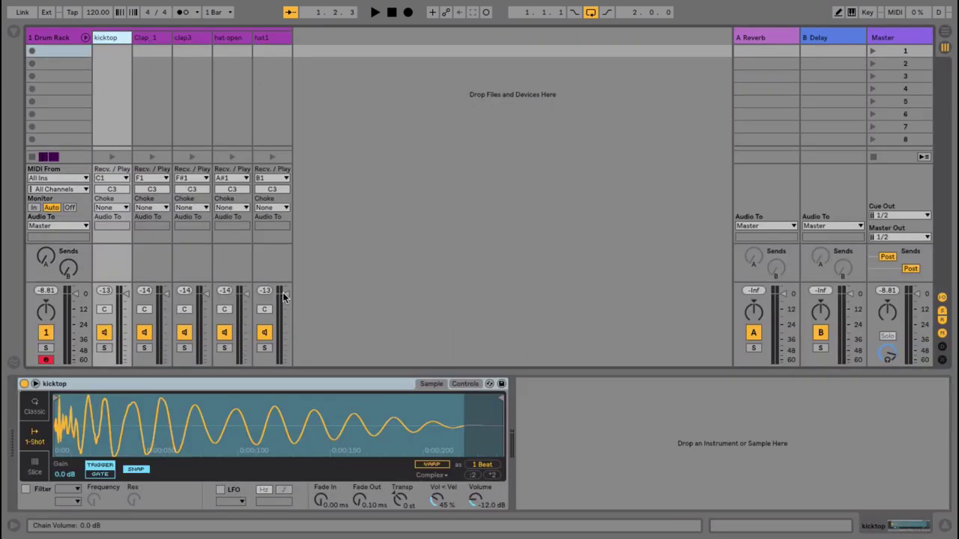
drag(282, 293, 282, 304)
key(space)
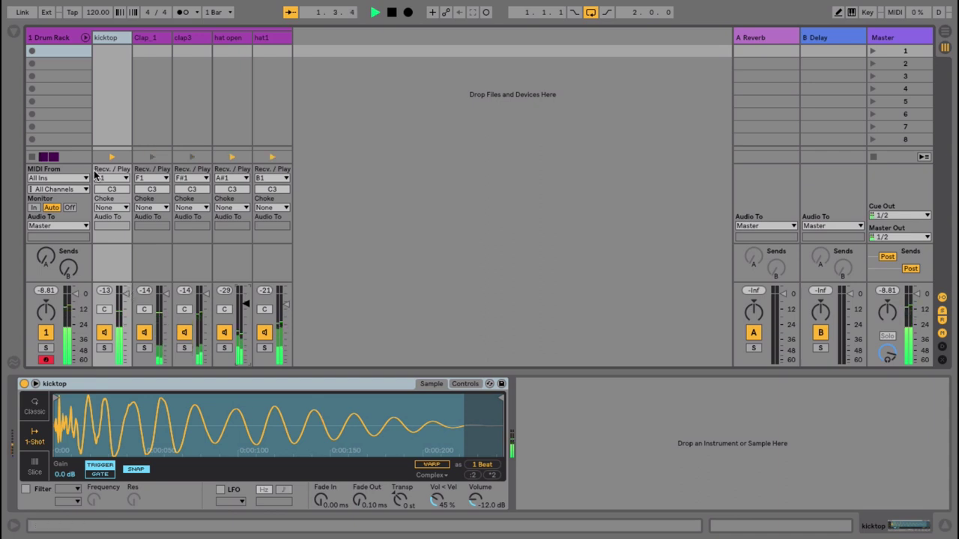
key(space)
Fold the Drum Rack's chains, set the kicktop sample's volume to 0 dB and audition the loop
click(85, 37)
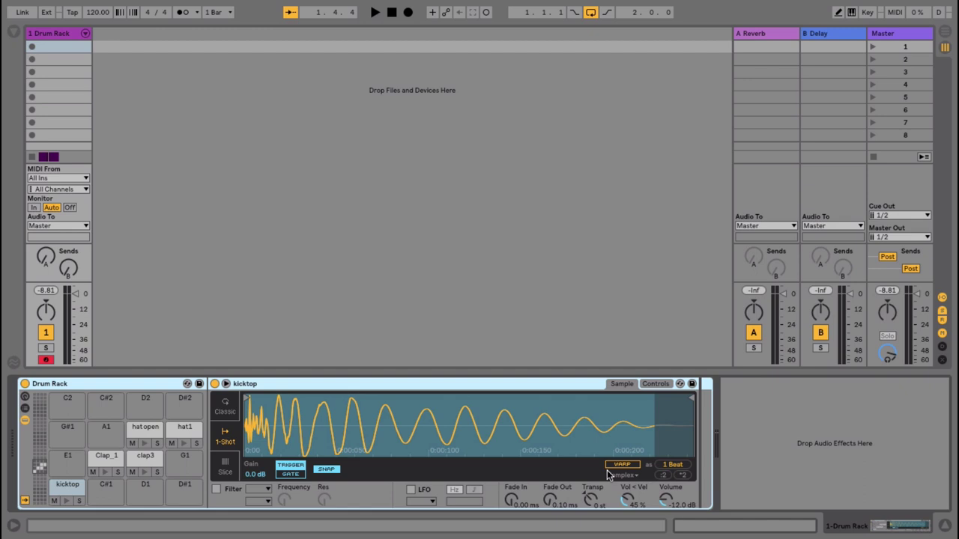
click(677, 505)
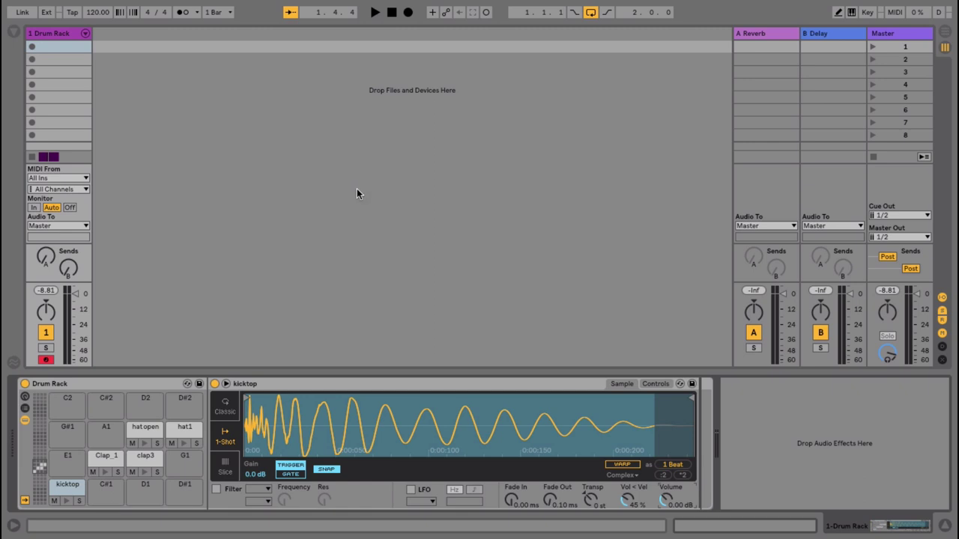
key(space)
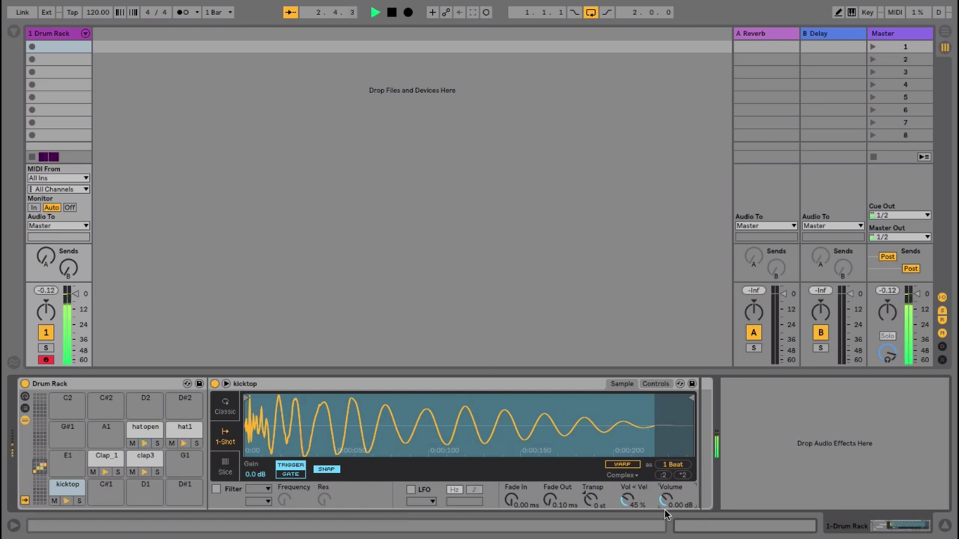
key(space)
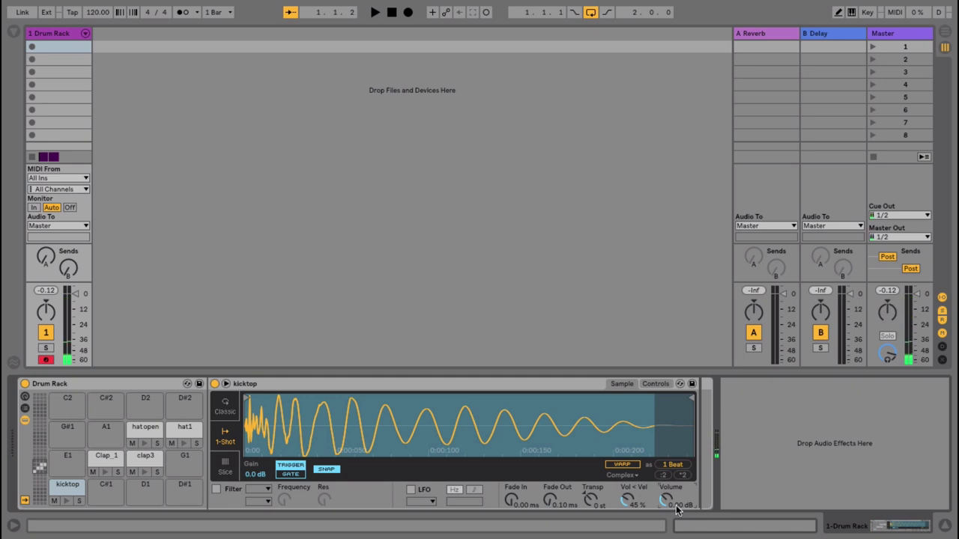
Compare the loop with the kicktop volume at -12 dB and at 0 dB
text(-12)
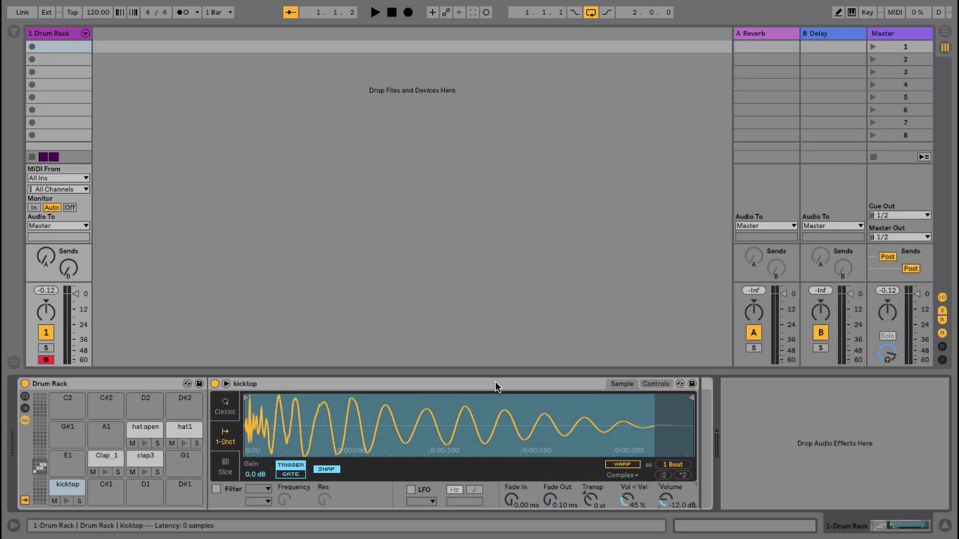
key(space)
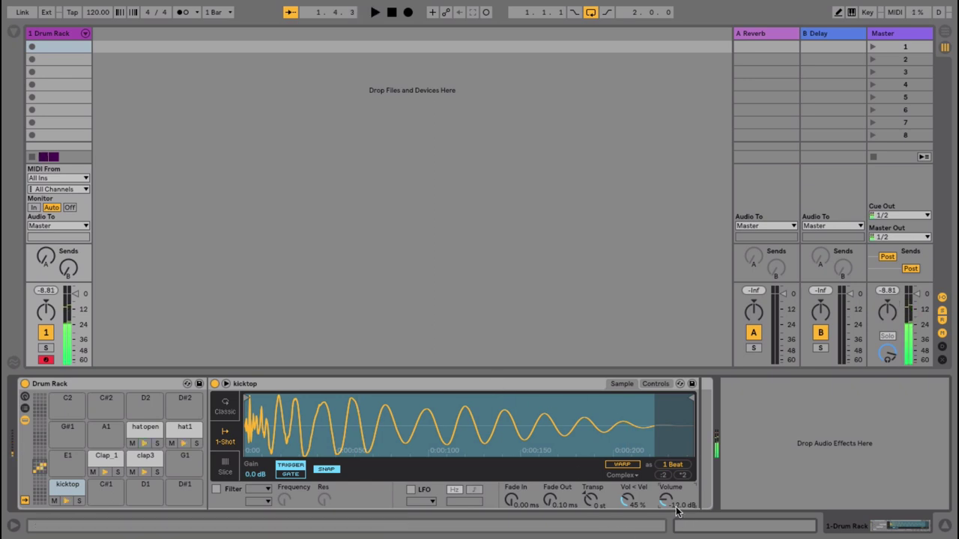
text(0)
key(Return)
key(space)
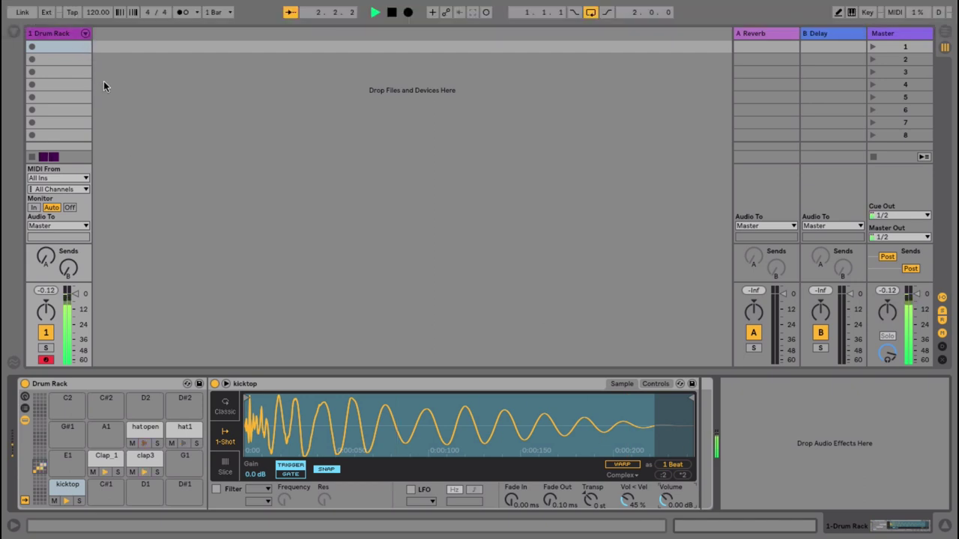
Unfold the Drum Rack's chains, stop playback and inspect the kicktop and Clap_1 samples
click(85, 35)
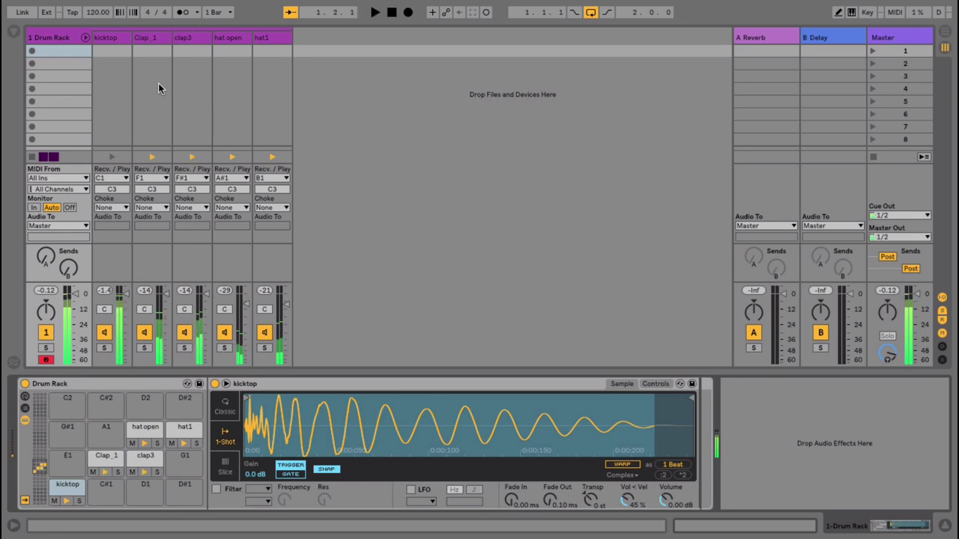
key(space)
click(109, 37)
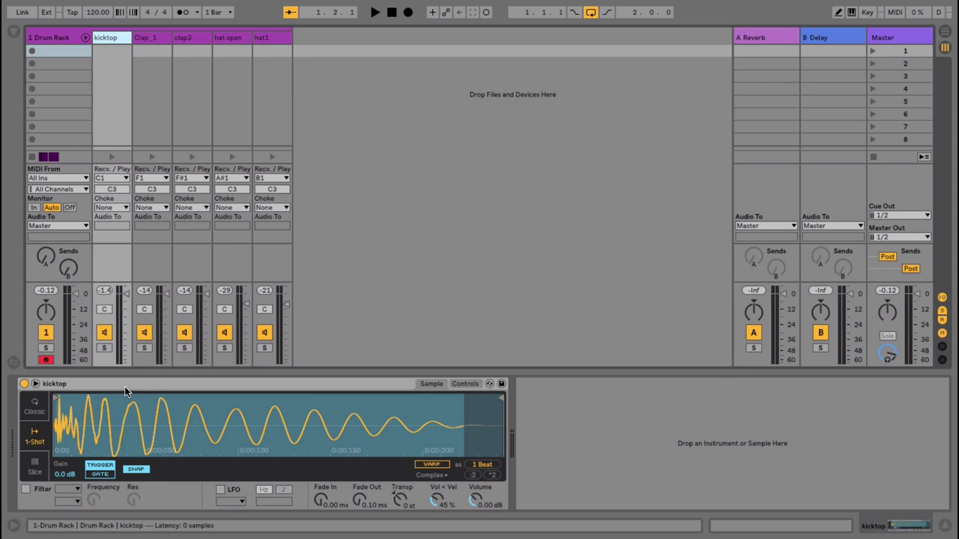
click(146, 38)
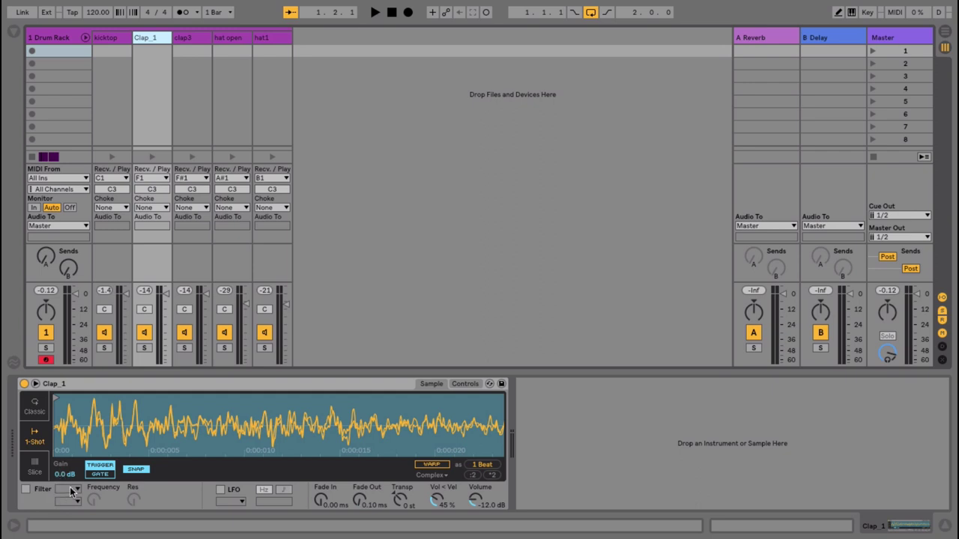
Try an EQ Eight with a low-cut first band on the Clap_1 chain and delete the effect
click(14, 33)
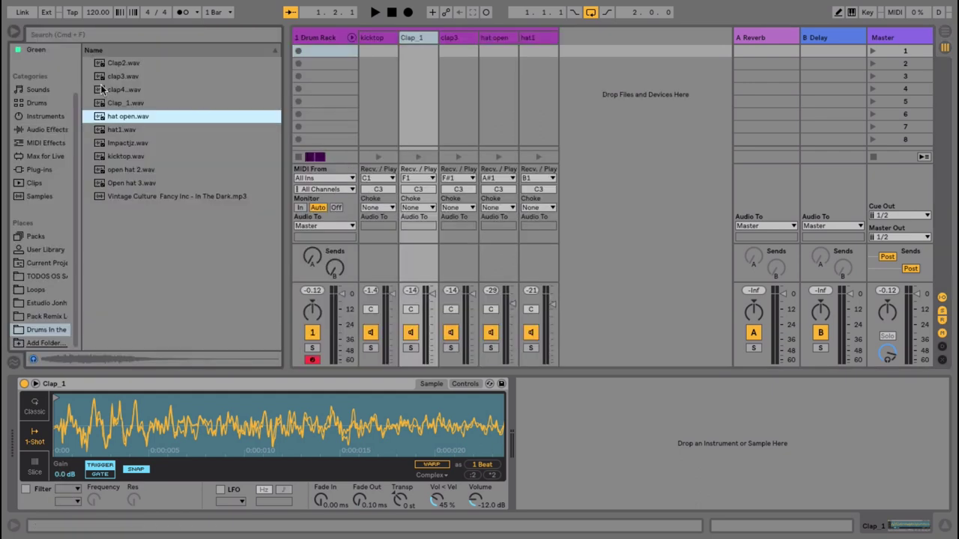
click(50, 129)
click(87, 35)
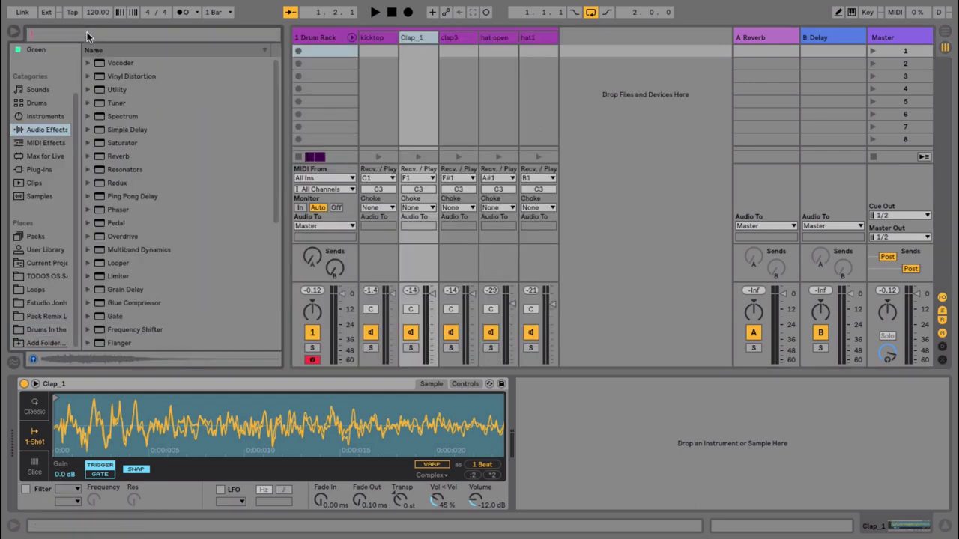
text(eq)
double_click(123, 89)
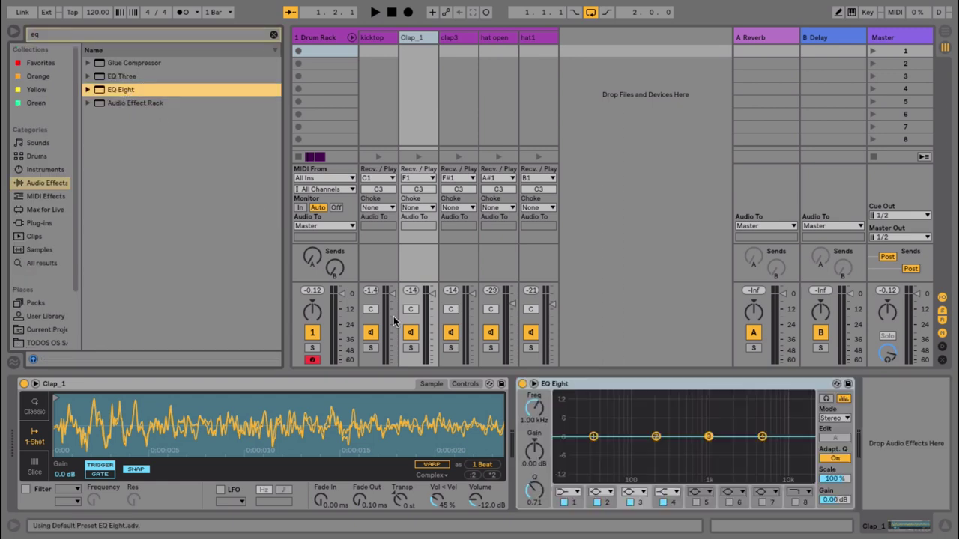
click(563, 495)
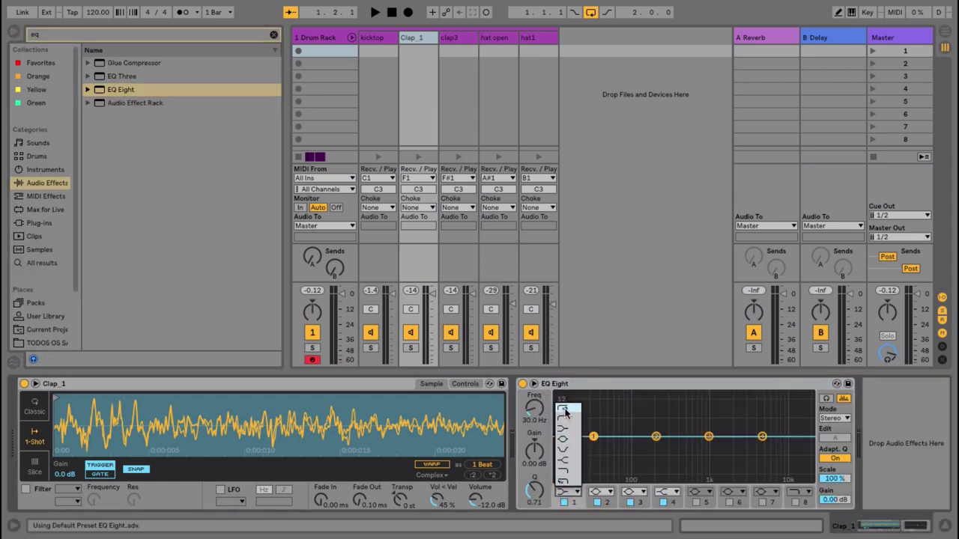
click(567, 410)
right_click(583, 387)
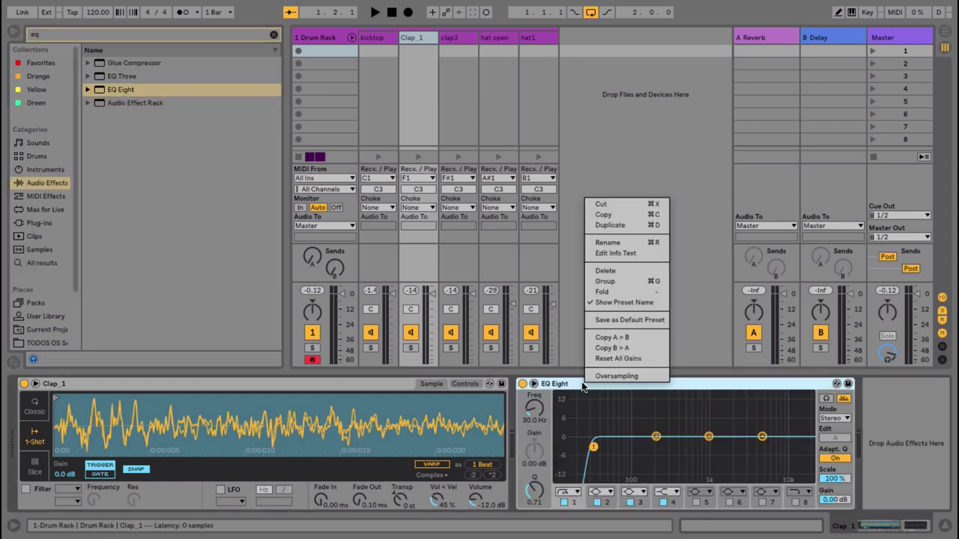
click(607, 270)
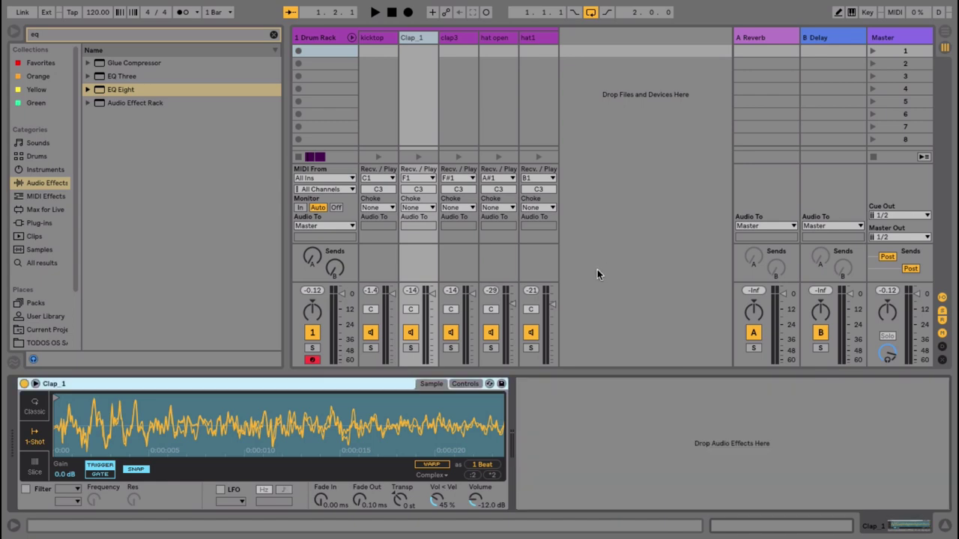
Enable the Clap_1 sample's filter and set its type to high-pass
click(27, 489)
click(74, 494)
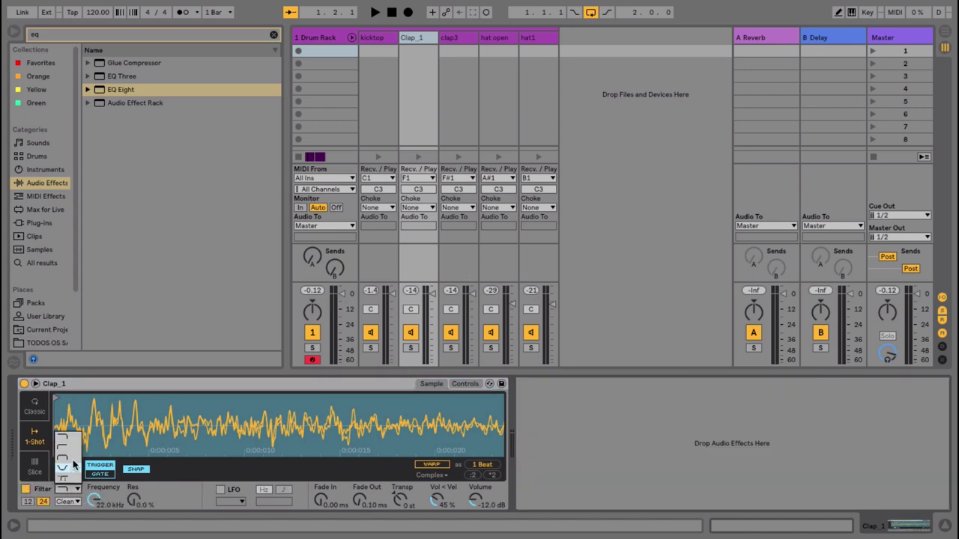
click(67, 451)
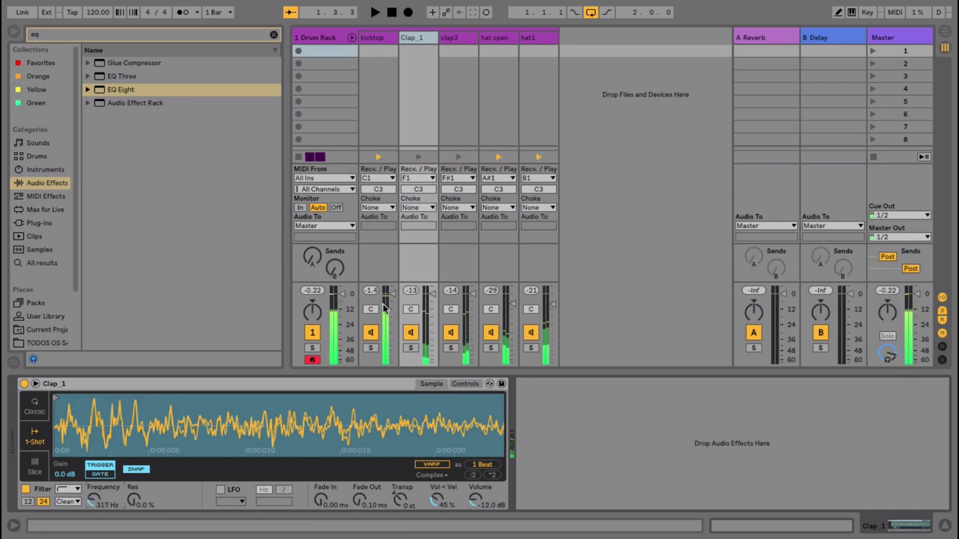
Solo Clap_1 during playback, set its high-pass frequency to about 160 Hz and compare the sound with the filter bypassed
click(411, 347)
key(space)
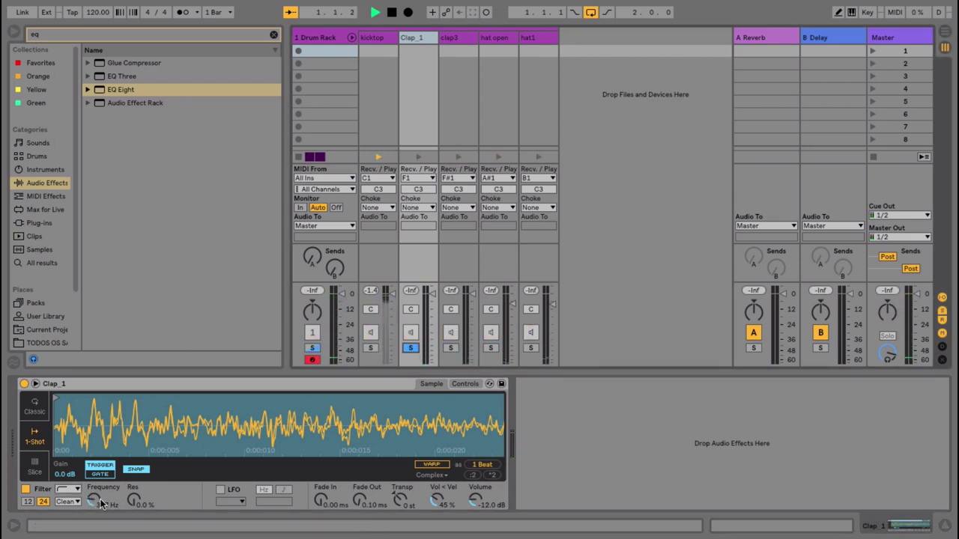
drag(94, 500, 93, 533)
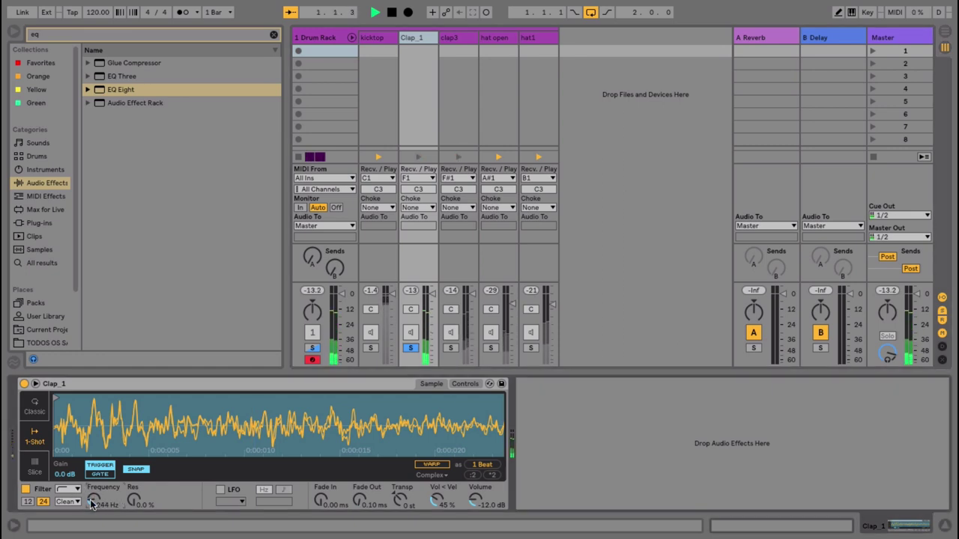
drag(92, 500, 92, 492)
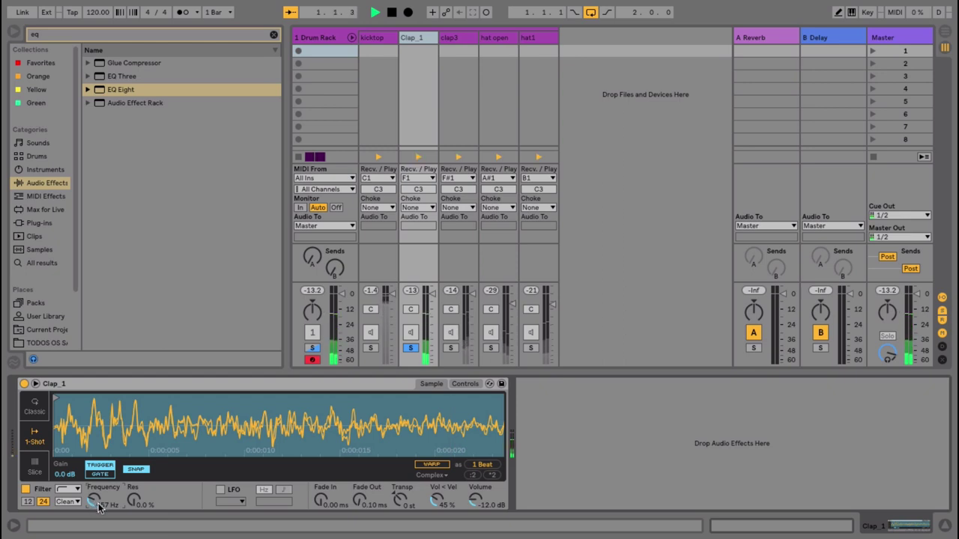
drag(98, 504, 98, 509)
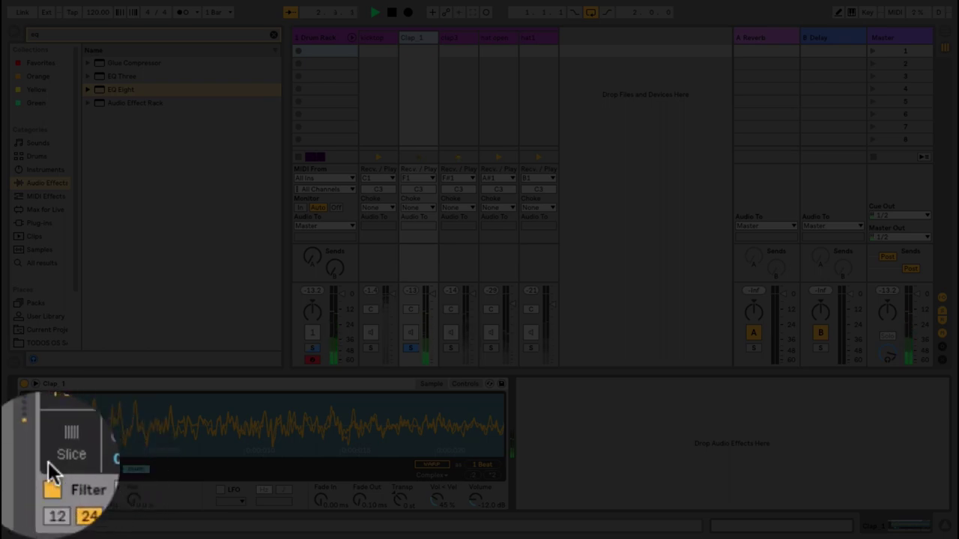
click(24, 491)
click(24, 490)
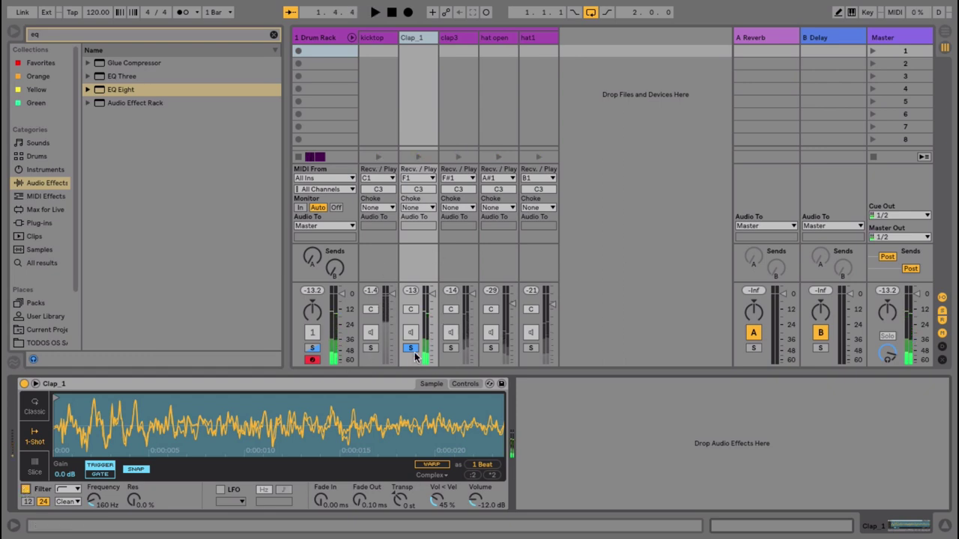
Solo the clap3 chain instead of Clap_1, show its sample and restart playback
click(412, 349)
click(451, 349)
key(space)
click(453, 49)
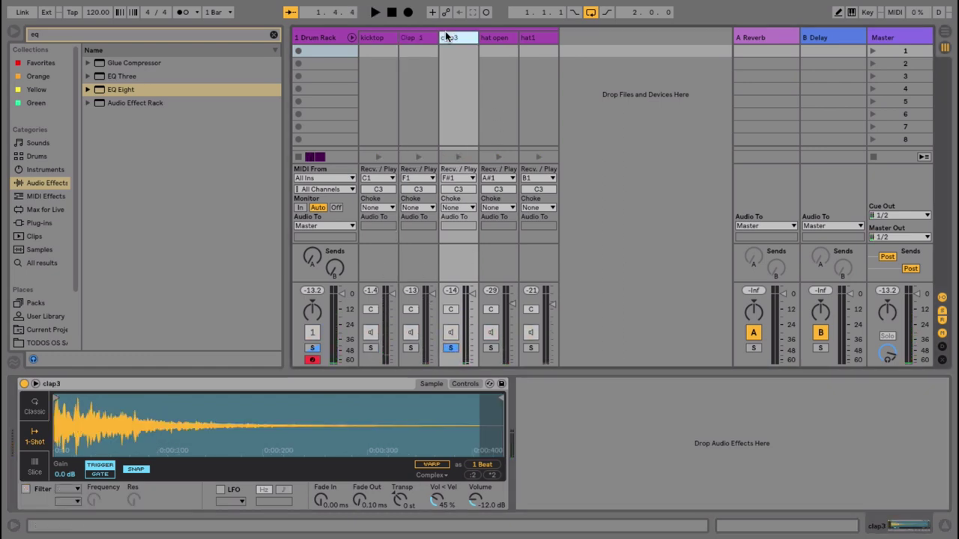
key(space)
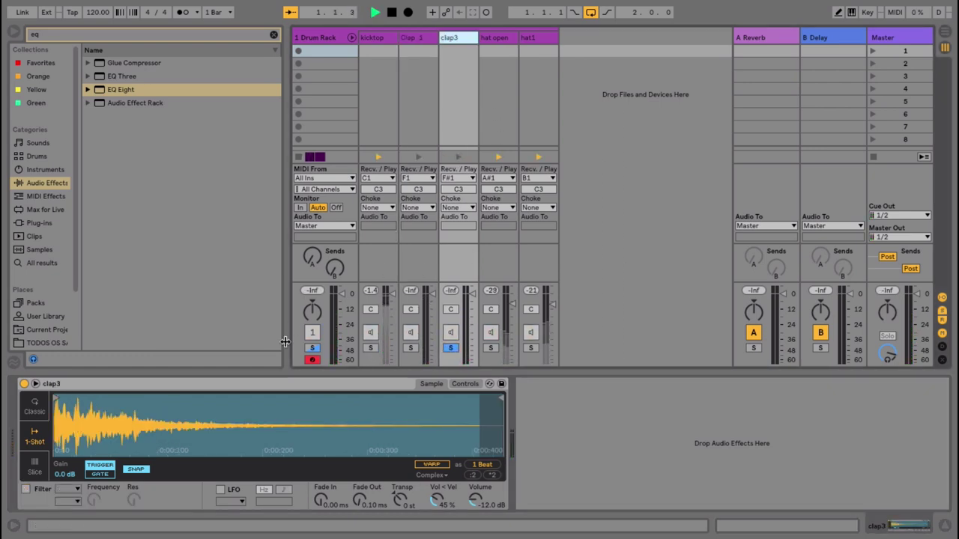
Enable the clap3 sample's filter, set its type to high-pass and its frequency to 140 Hz
click(27, 490)
click(69, 489)
click(66, 447)
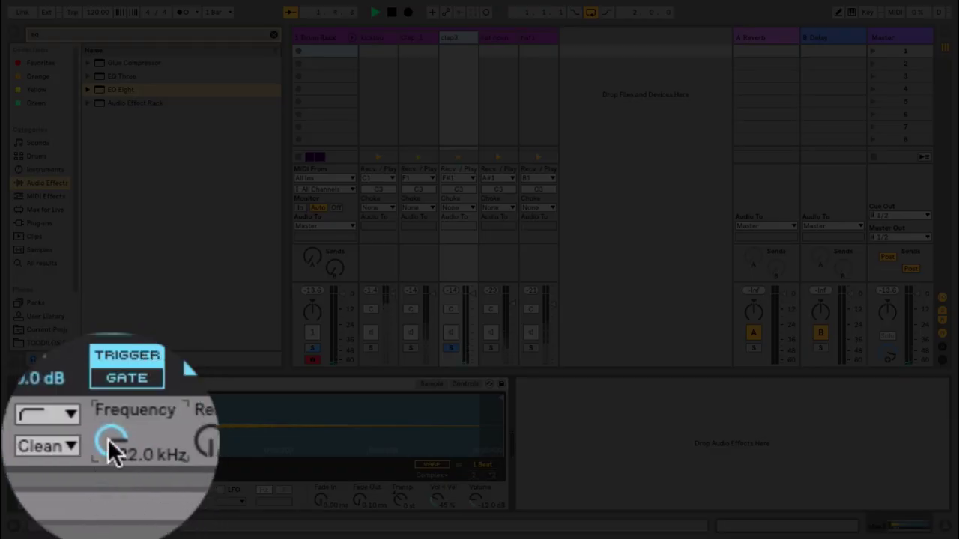
drag(110, 443, 110, 512)
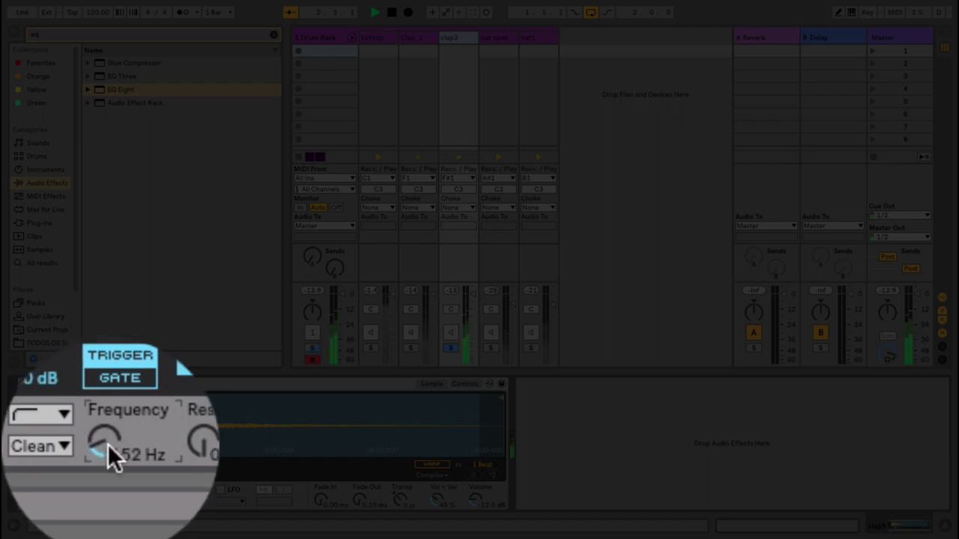
text(140)
key(Return)
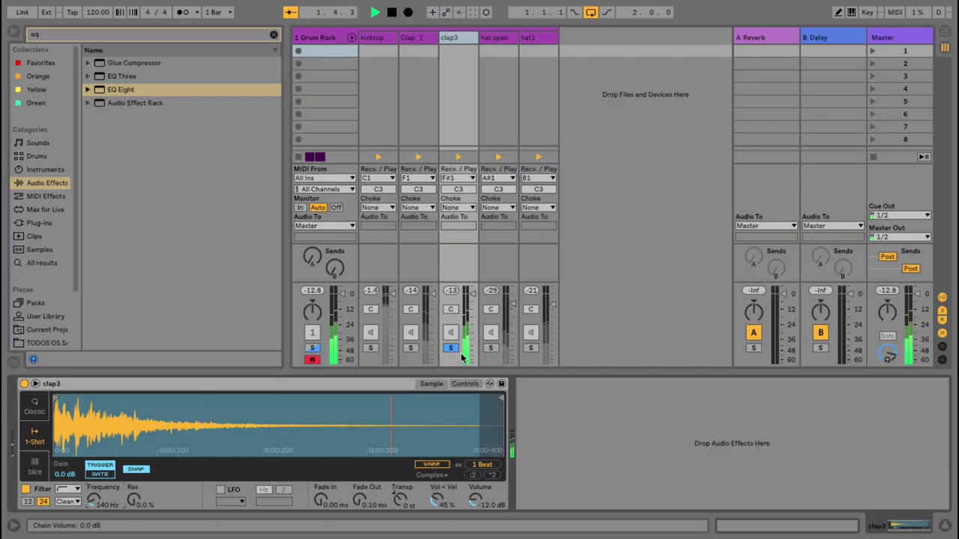
Solo the hat open chain instead of clap3, undo the accidental clap3 frequency change and show the hat open sample
click(452, 348)
click(490, 349)
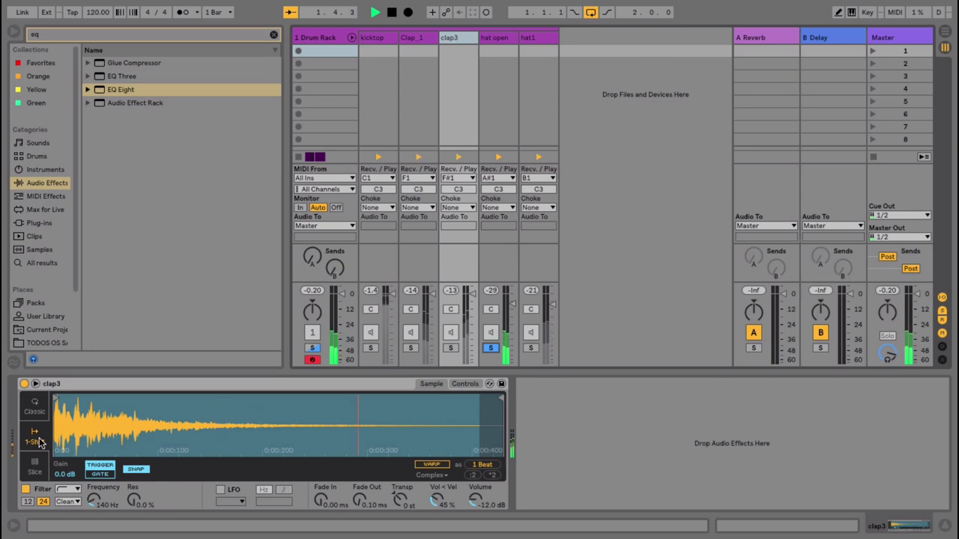
drag(94, 500, 94, 463)
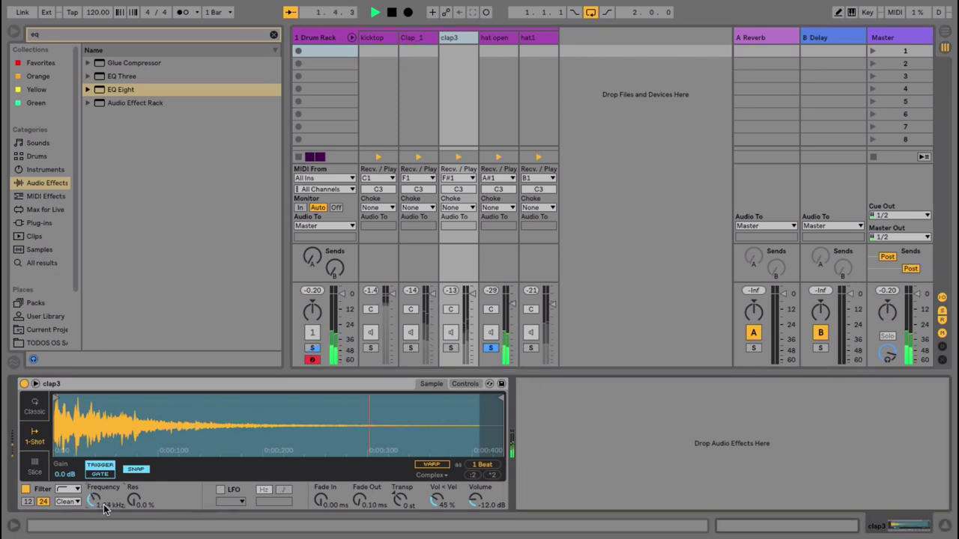
key(super+z)
click(492, 38)
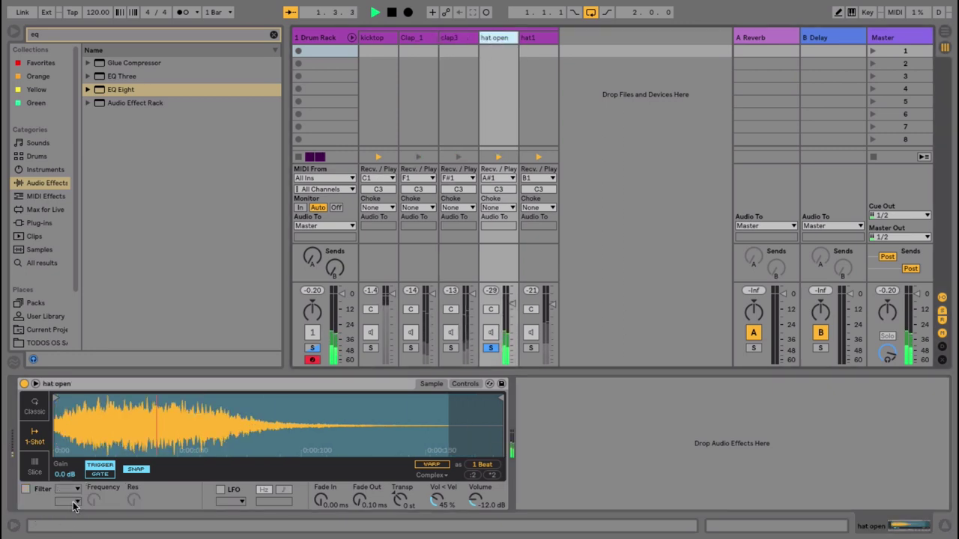
Enable the hat open sample's filter, set its type to high-pass and its frequency to 500 Hz
click(26, 490)
click(64, 489)
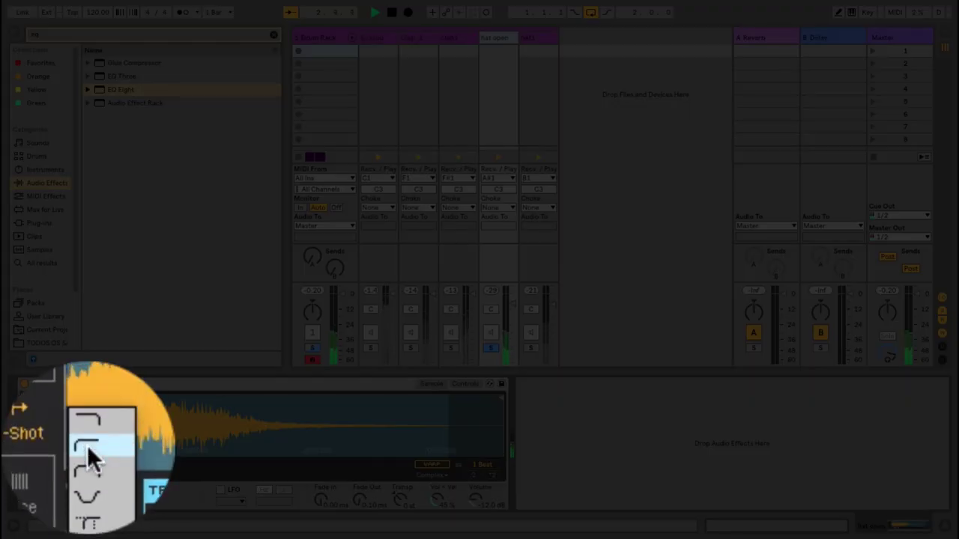
click(87, 446)
mouse_move(93, 450)
mouse_down()
mouse_move(93, 513)
mouse_move(93, 448)
mouse_move(103, 456)
mouse_up()
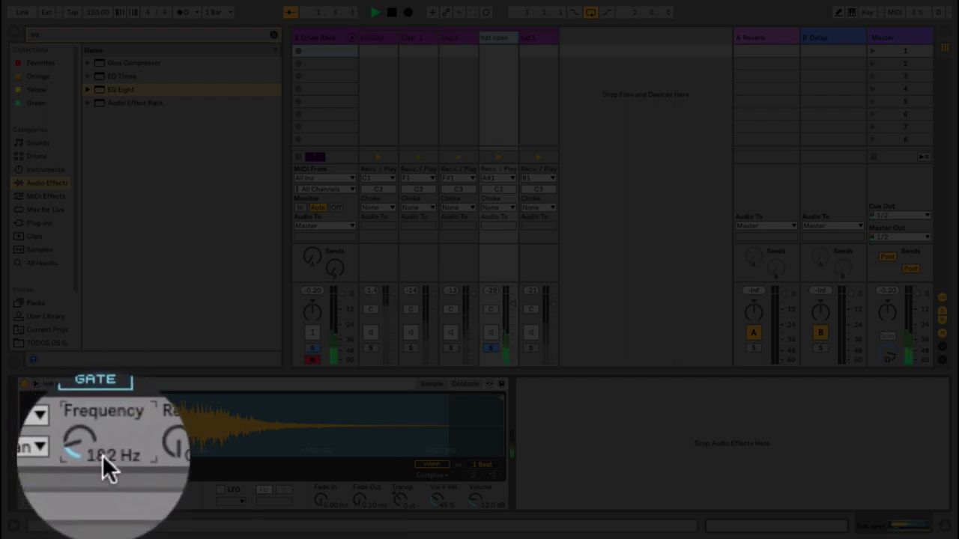
text(500)
key(Return)
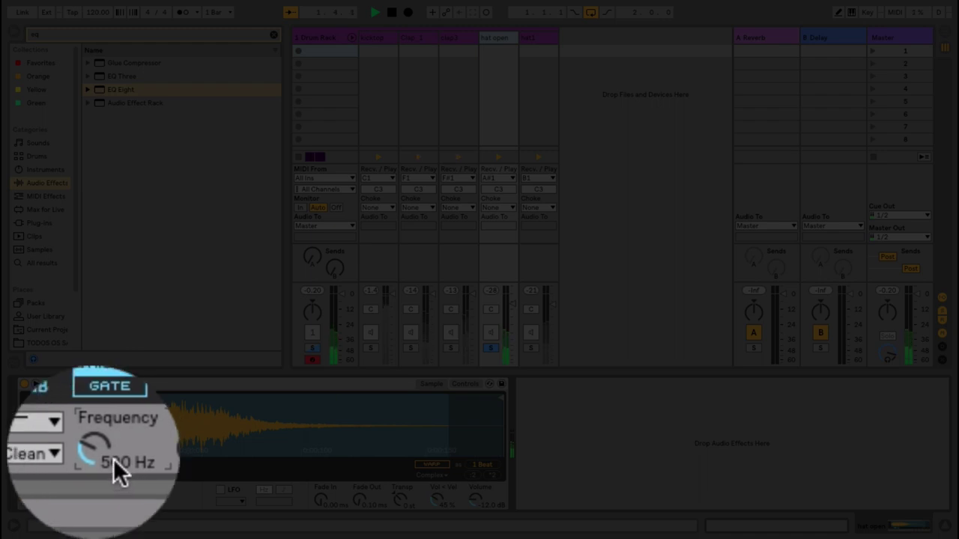
Raise hat open's high-pass frequency to 800 Hz while comparing the sound with the filter bypassed
mouse_move(94, 452)
mouse_down()
mouse_move(94, 424)
mouse_move(94, 437)
mouse_up()
click(54, 450)
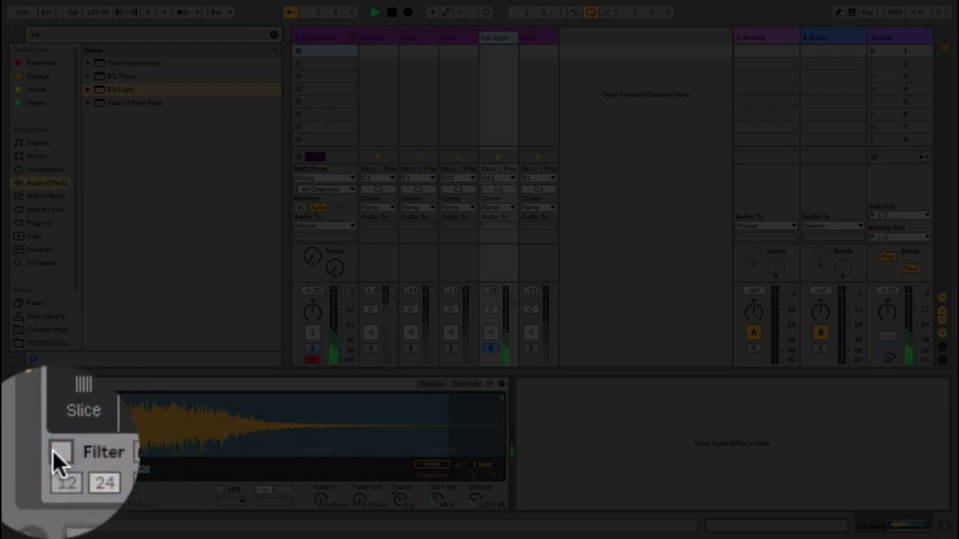
click(53, 450)
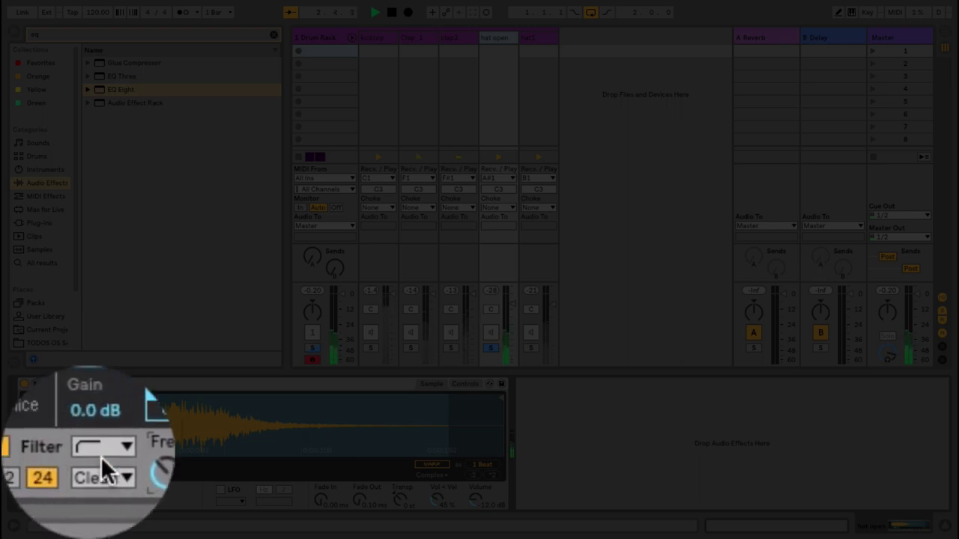
click(59, 451)
click(60, 453)
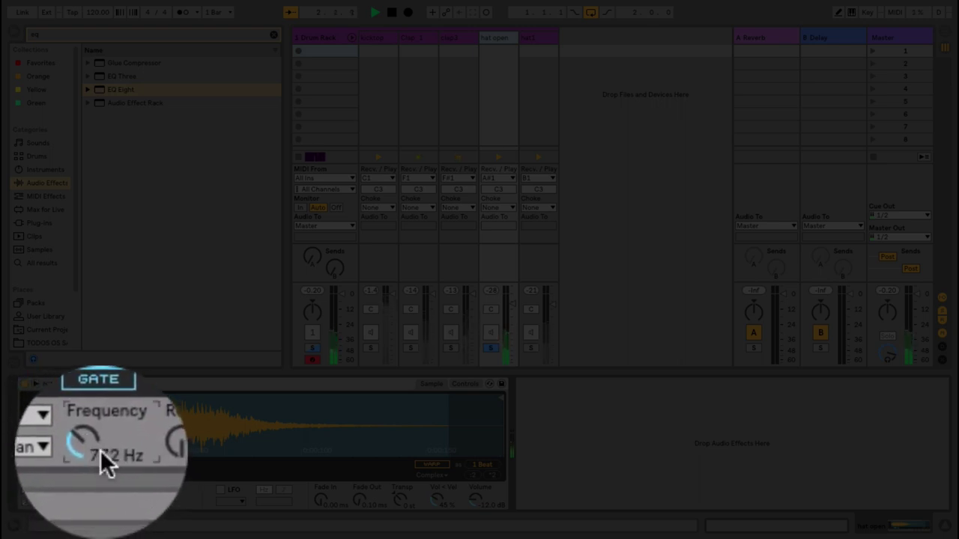
text(800)
key(Return)
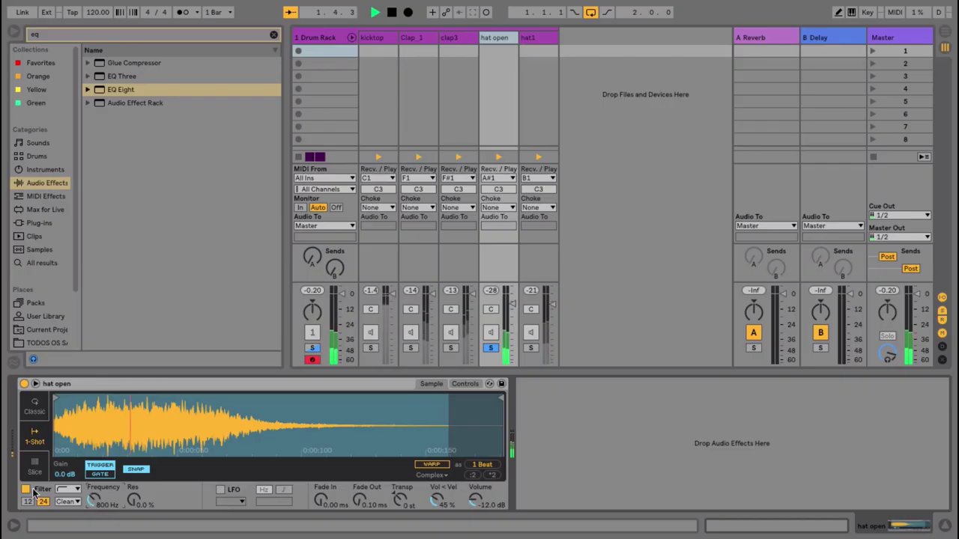
Compare hat open's sound with its filter bypassed and active
click(26, 490)
click(25, 489)
click(26, 489)
click(26, 489)
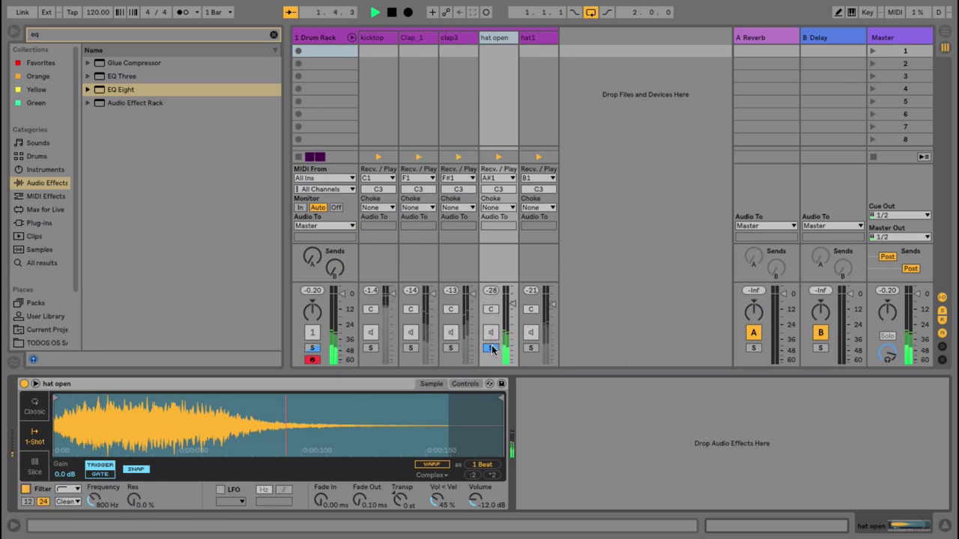
Solo the hat1 chain instead of hat open and show its sample
click(492, 350)
click(554, 136)
click(531, 348)
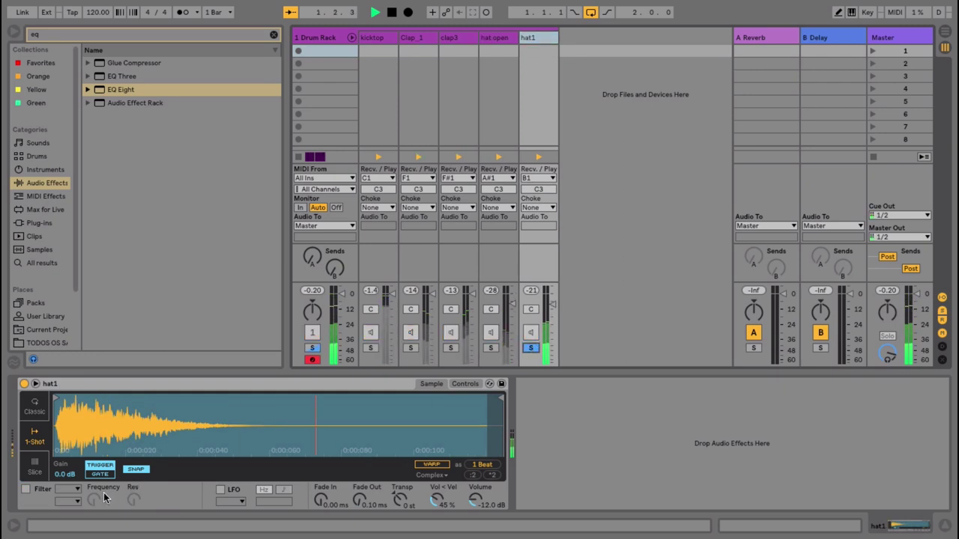
Enable the hat1 sample's filter, set its type to high-pass and its frequency to about 1.06 kHz
click(27, 490)
click(67, 489)
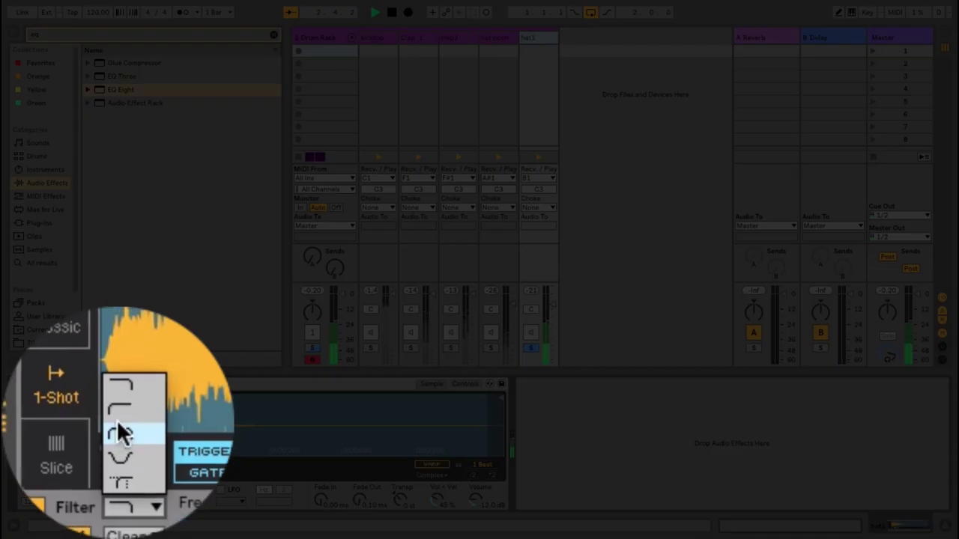
click(61, 450)
drag(118, 432, 118, 517)
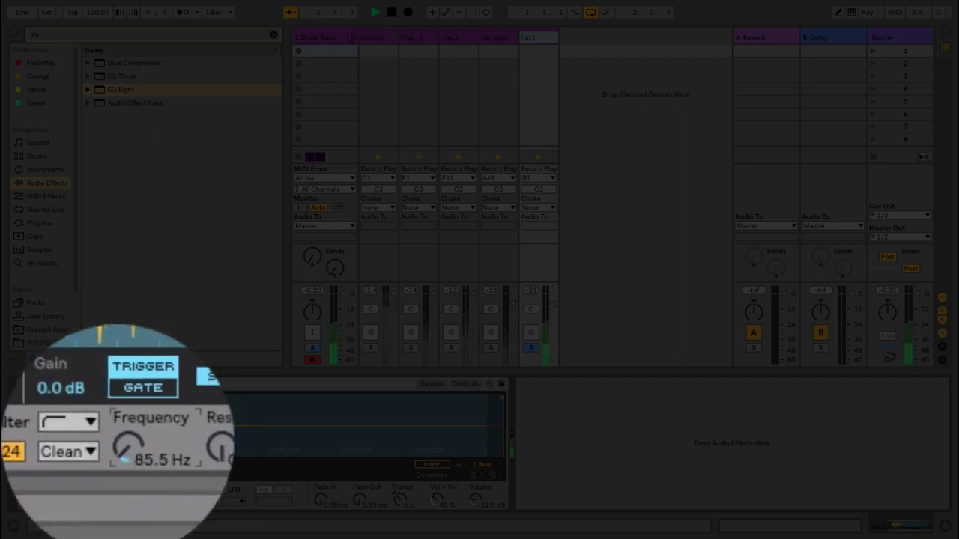
mouse_move(127, 448)
mouse_down()
mouse_move(127, 416)
mouse_move(120, 442)
mouse_up()
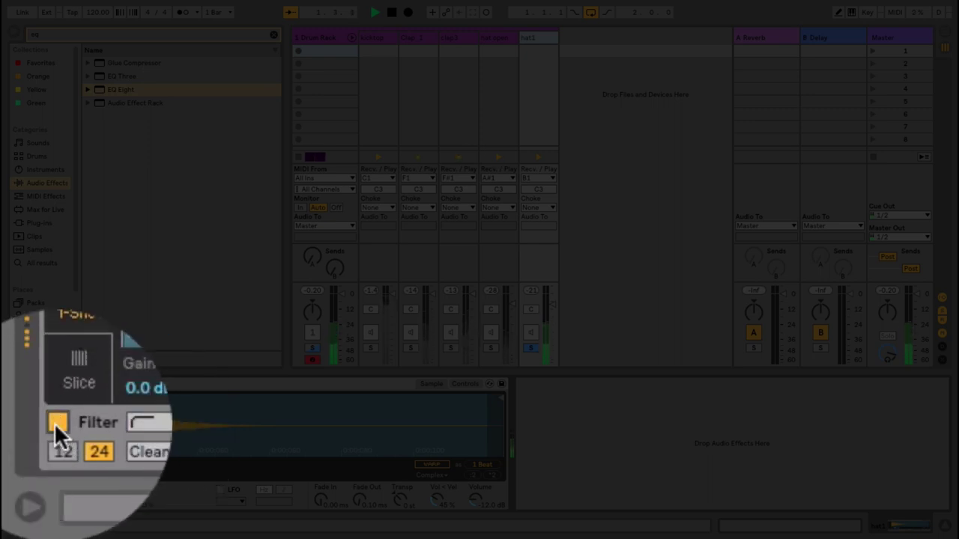
Compare hat1 with its filter bypassed and active, leave the filter on and unsolo the chain
click(56, 423)
click(55, 423)
click(55, 423)
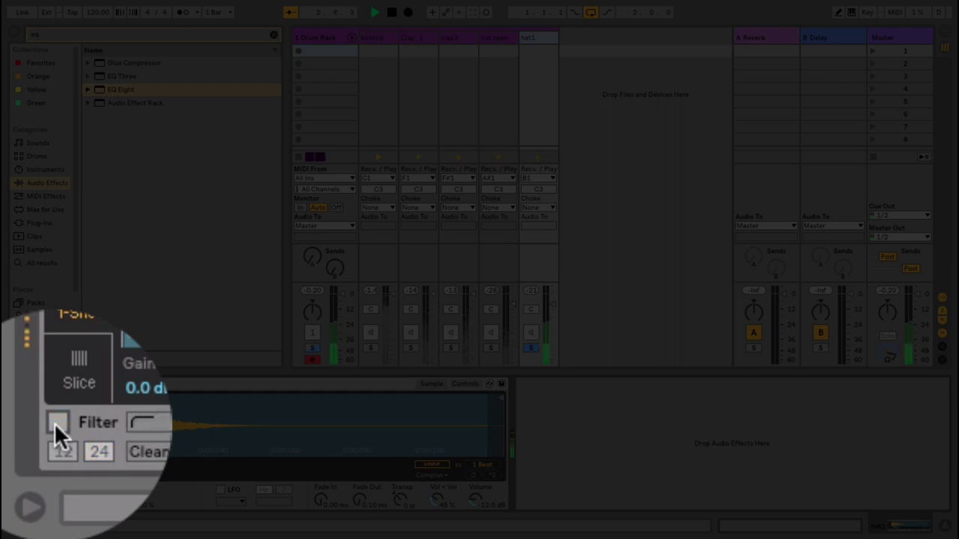
click(55, 422)
click(530, 347)
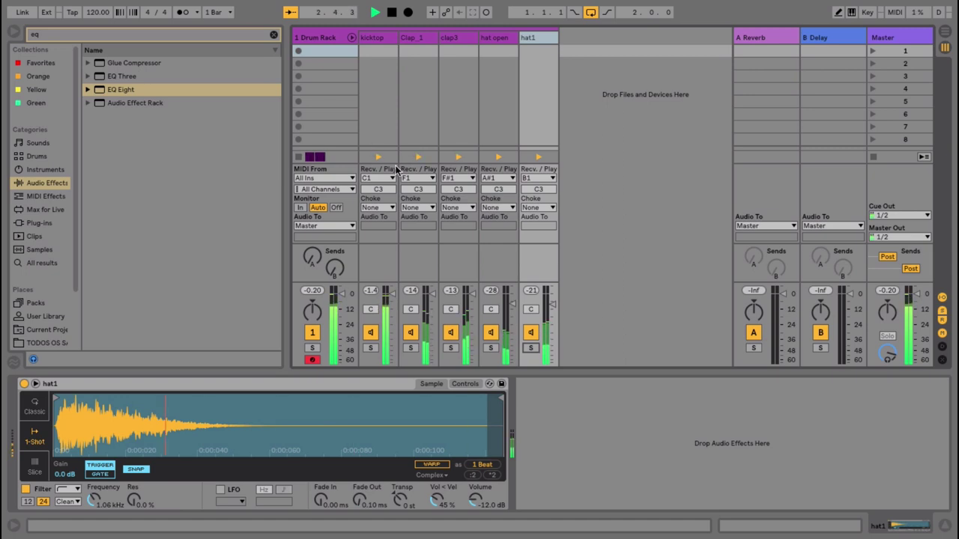
Show the kicktop chain's sample while the full beat plays and stop playback
click(376, 40)
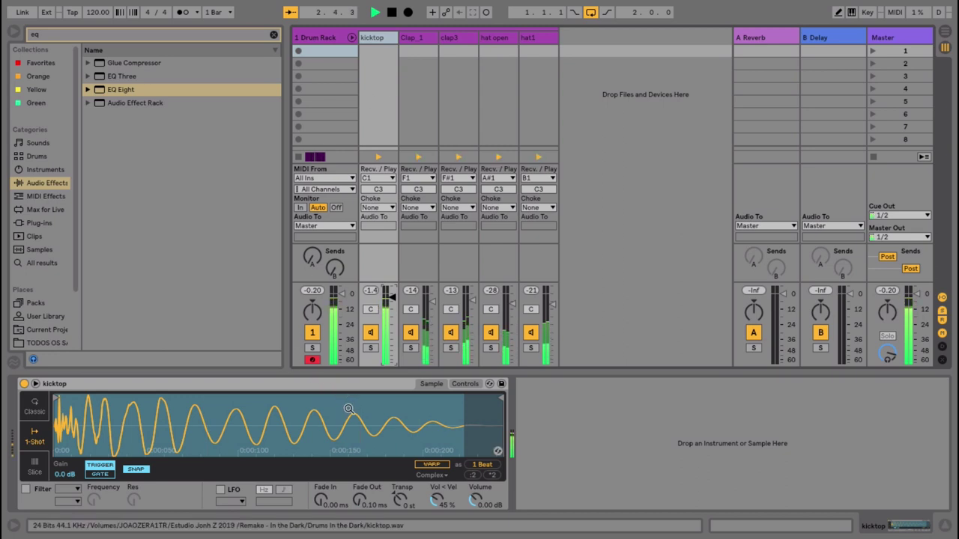
key(space)
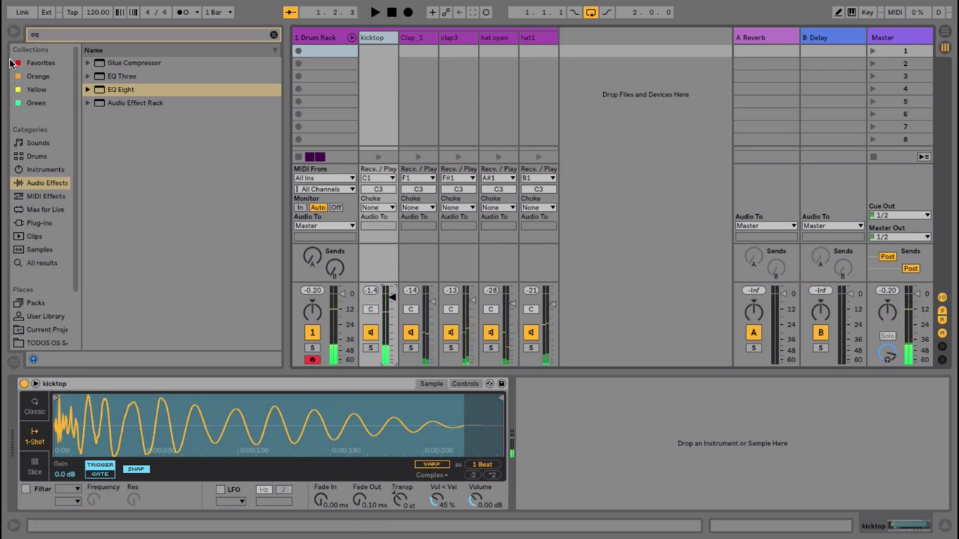
click(12, 35)
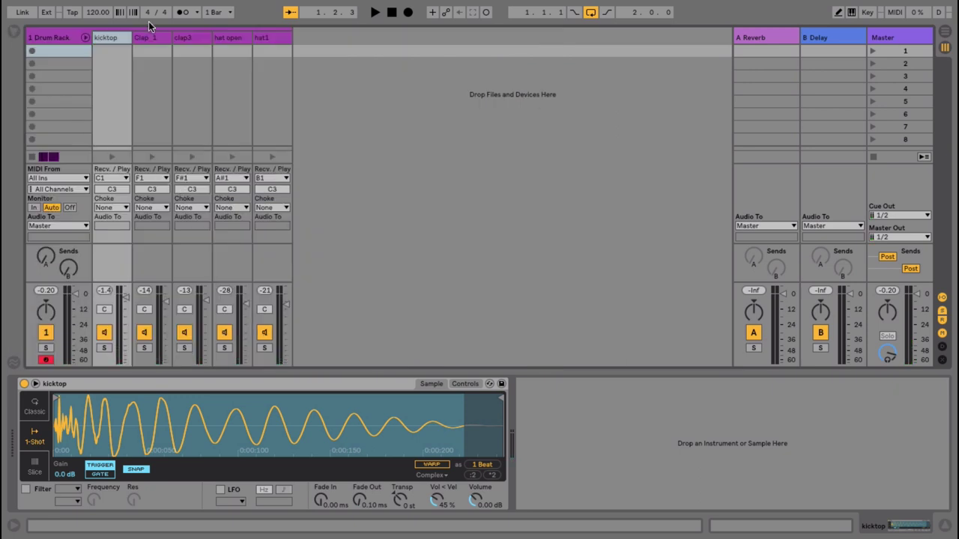
click(12, 36)
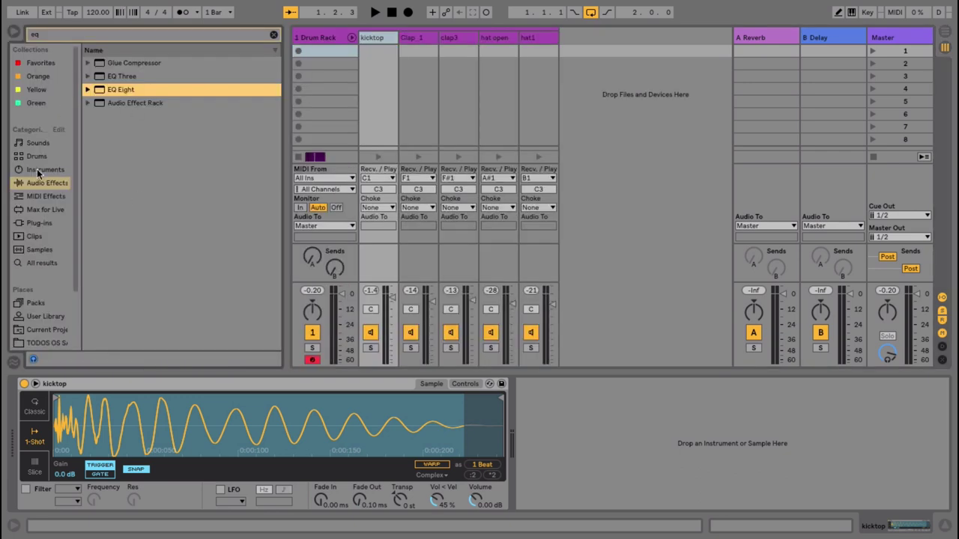
scroll(39, 285, down, 3)
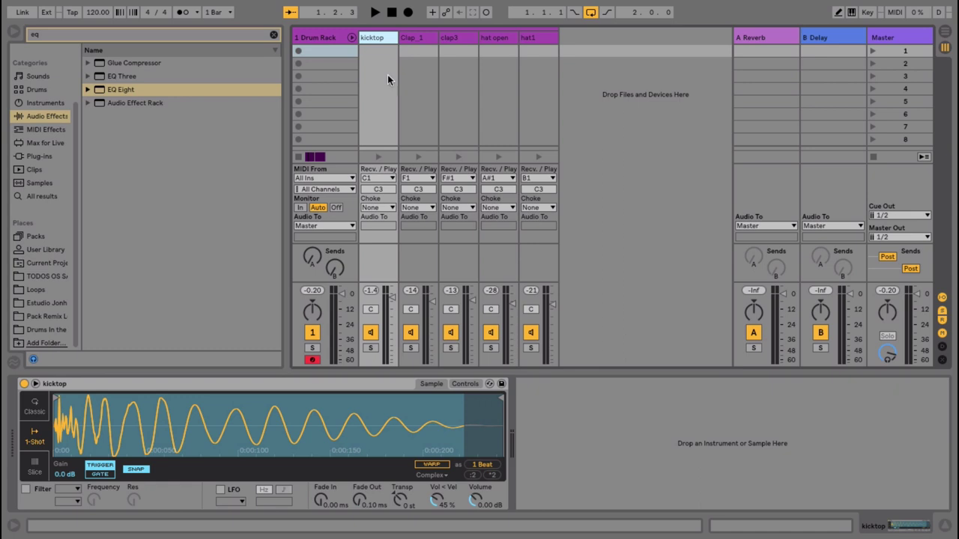
click(410, 38)
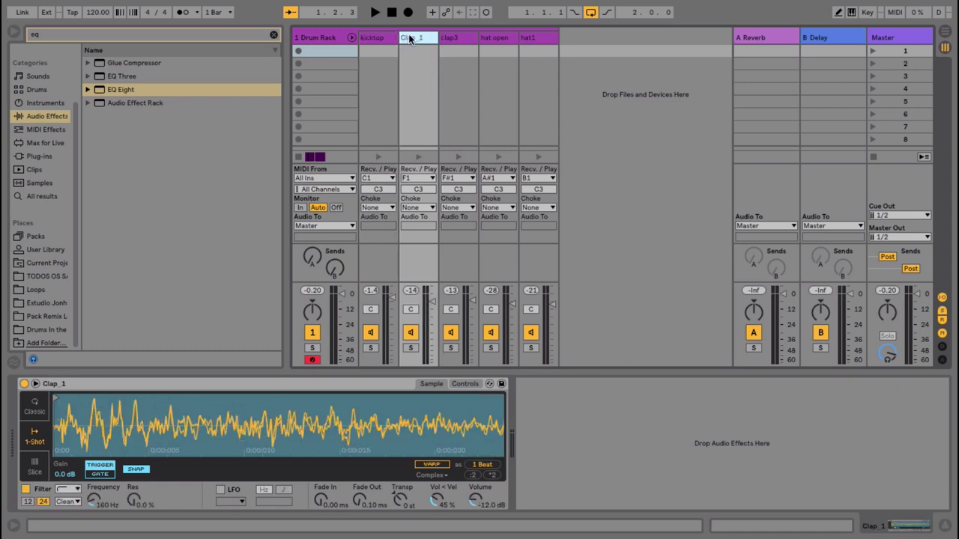
Extract the kicktop chain from the Drum Rack to its own track
click(382, 39)
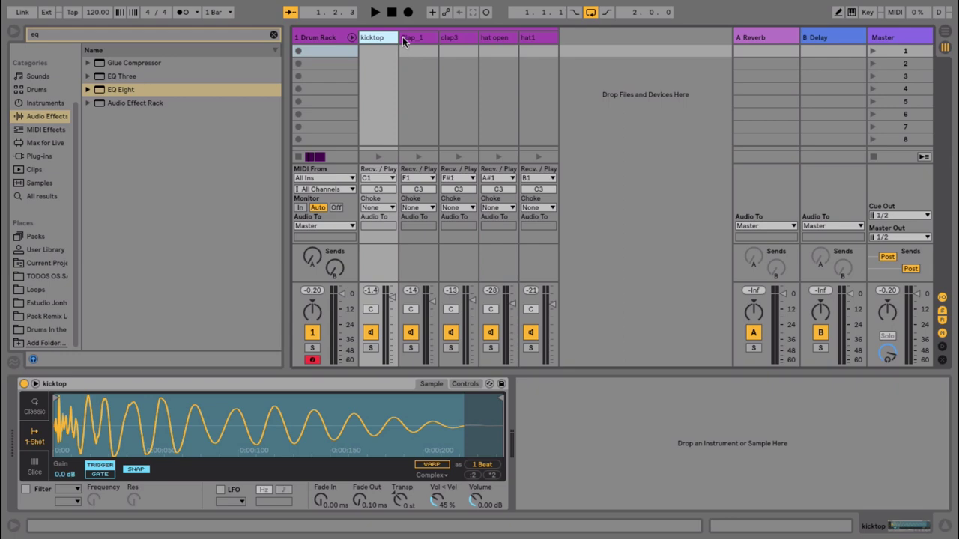
right_click(381, 40)
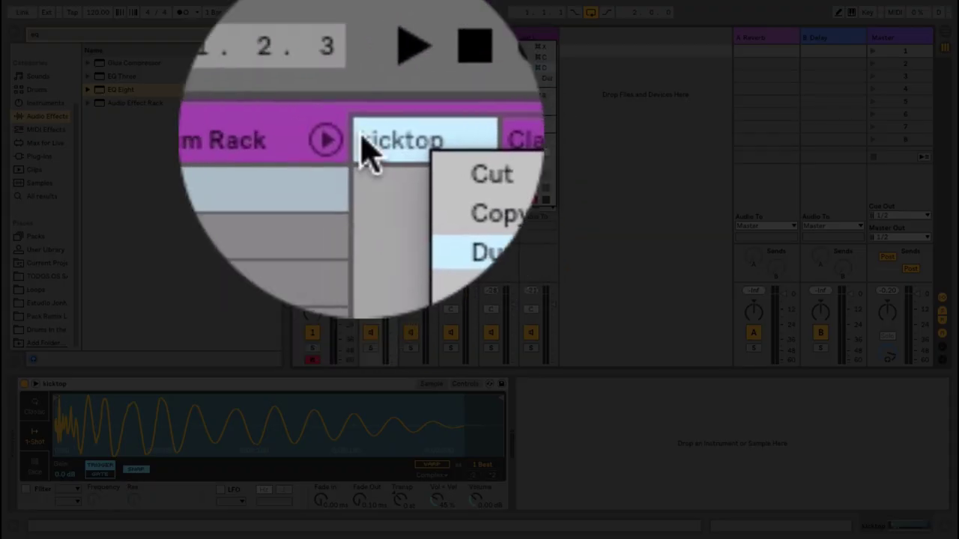
click(363, 37)
right_click(372, 36)
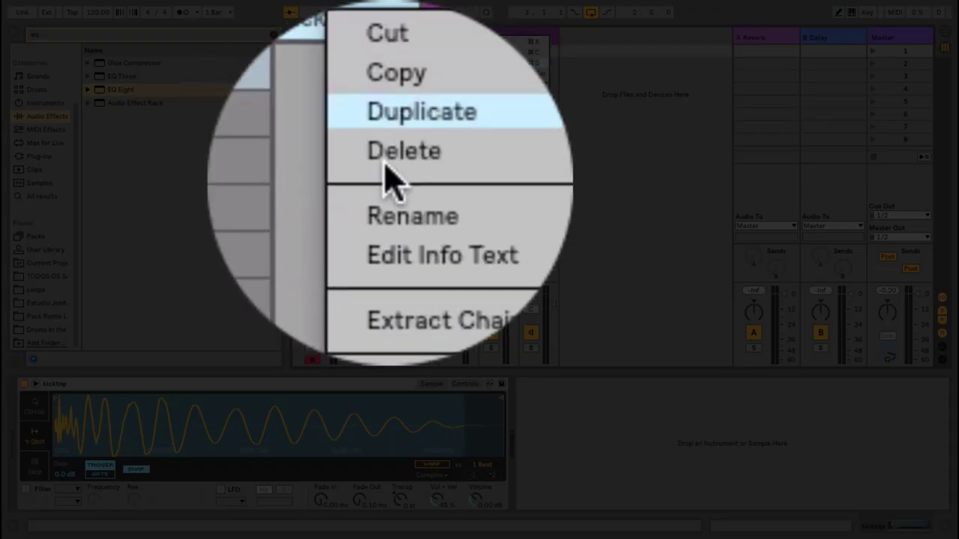
click(389, 183)
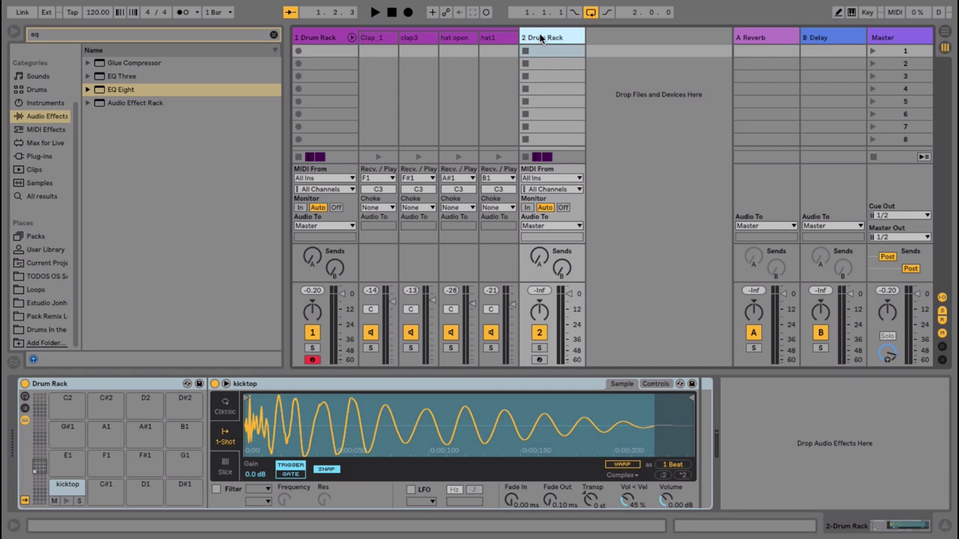
Unfold the 2 Drum Rack track in the Arrangement, listen to its extracted kick soloed and stop playback
key(Tab)
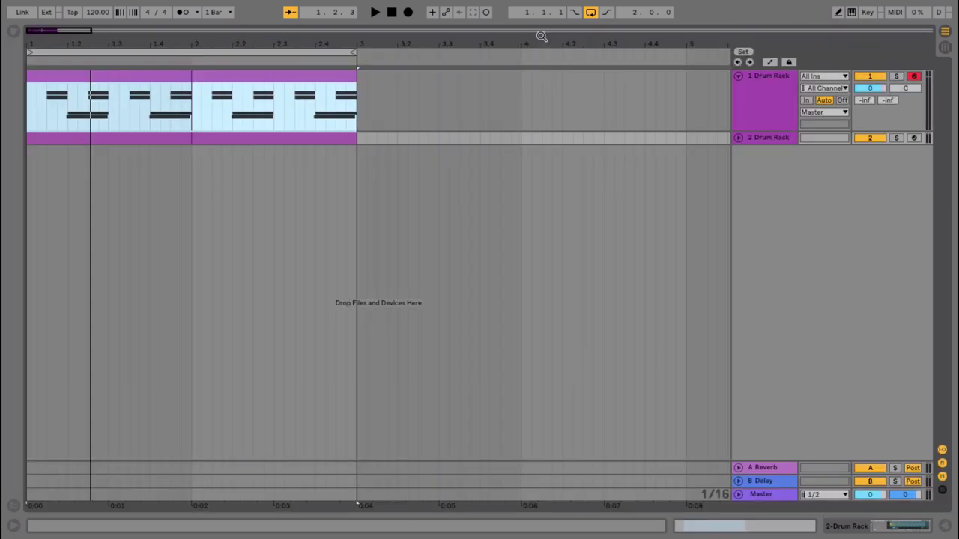
click(737, 136)
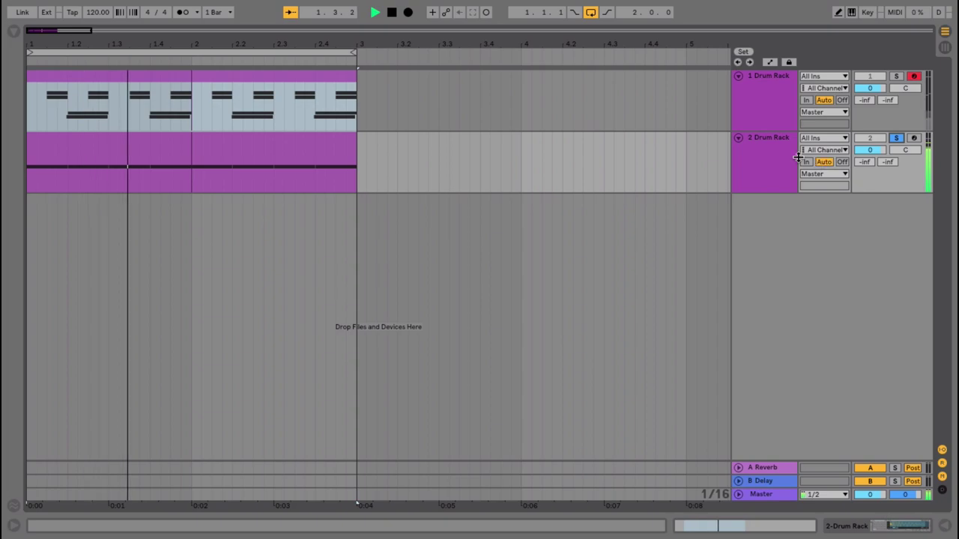
key(space)
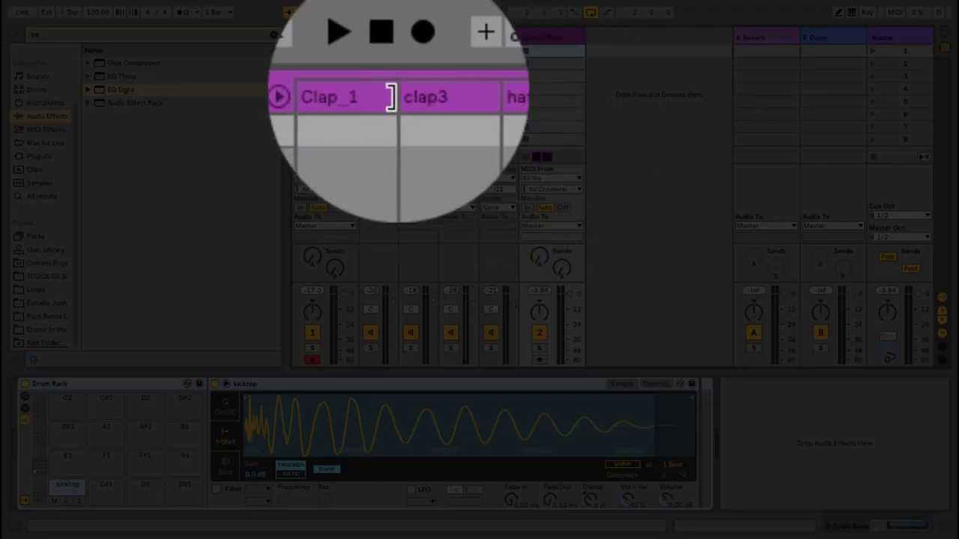
Extract the clap3 and hat1 chains from the 1 Drum Rack track to their own tracks
click(415, 92)
right_click(414, 95)
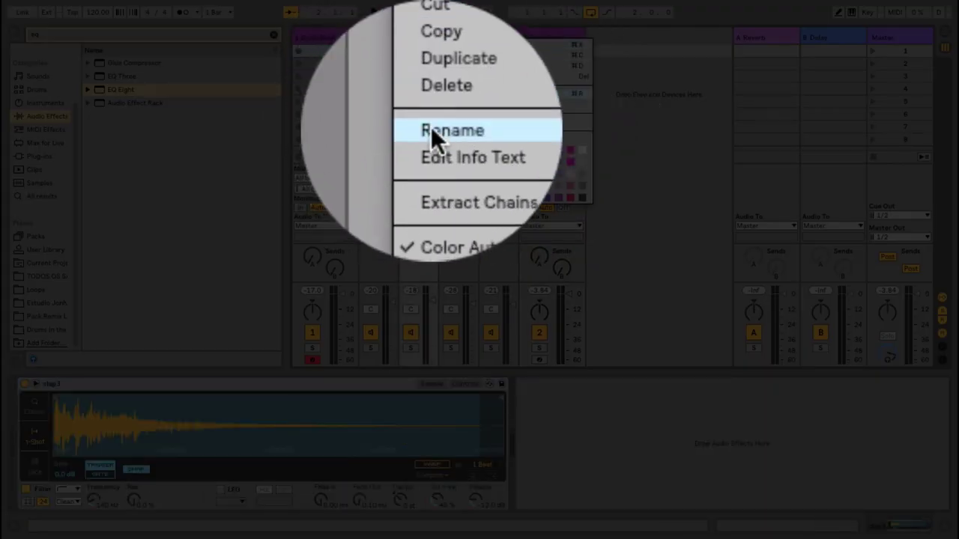
click(430, 128)
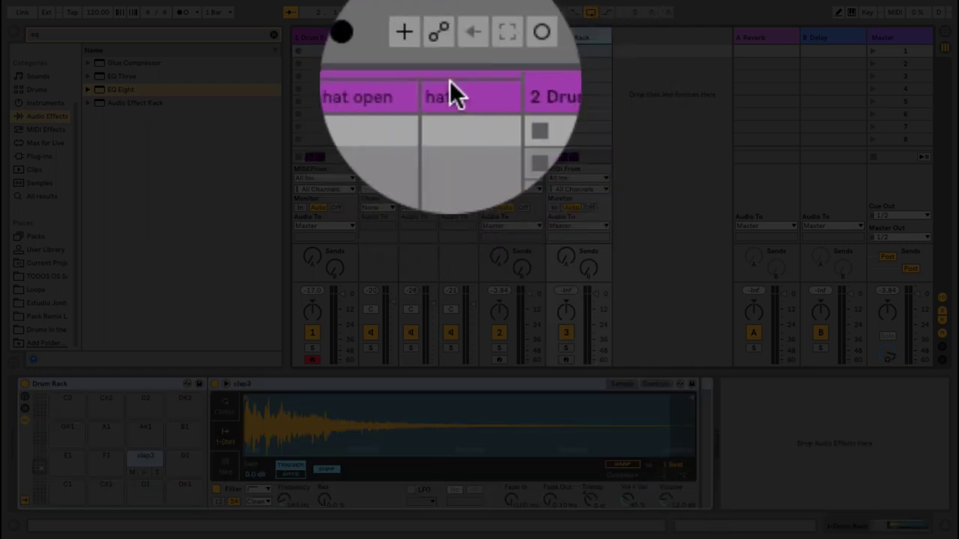
click(453, 91)
right_click(451, 109)
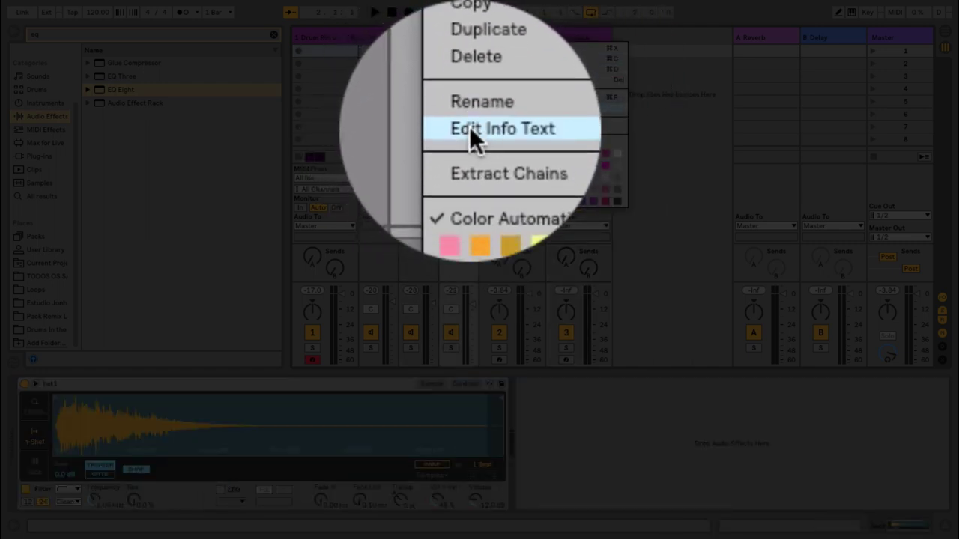
click(470, 139)
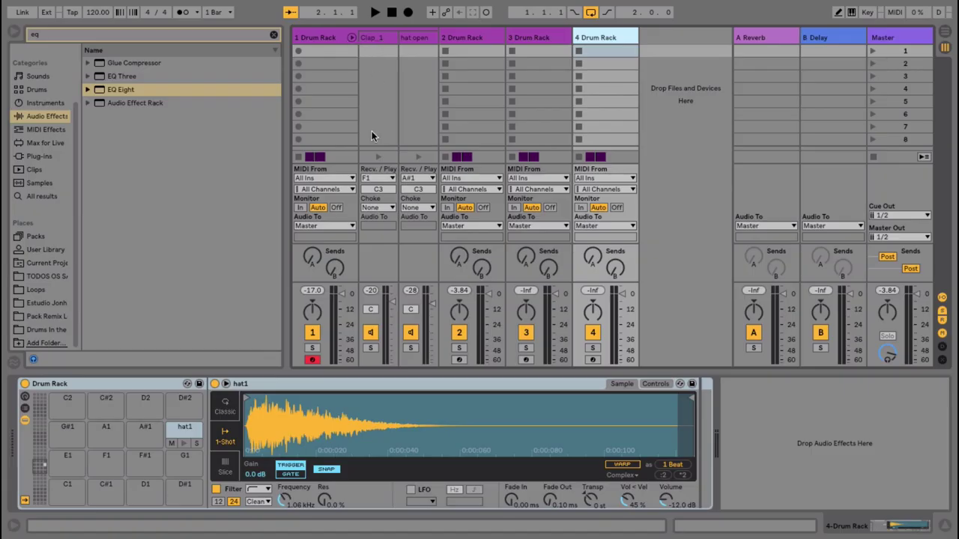
Fold the remaining chains of the 1 Drum Rack track and switch to the Arrangement
click(410, 38)
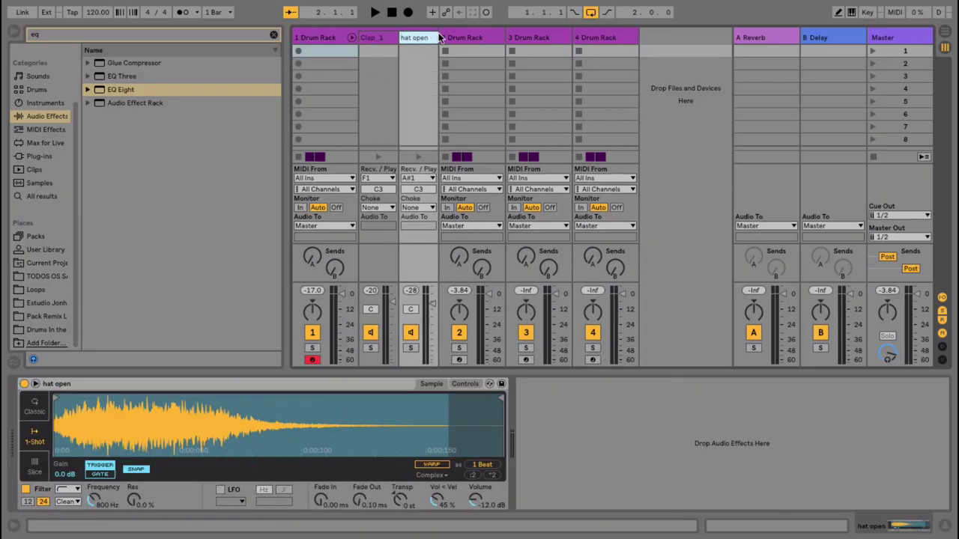
click(349, 39)
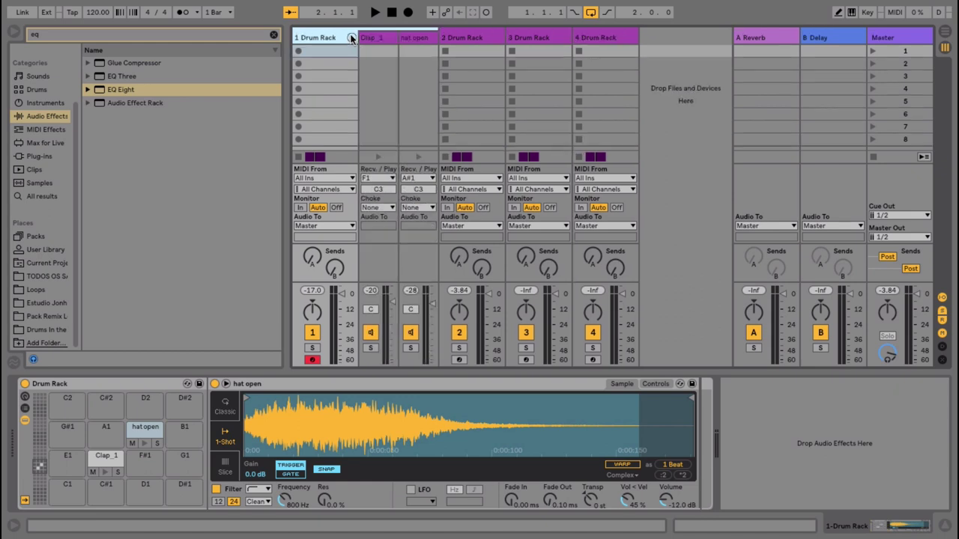
click(351, 38)
key(Tab)
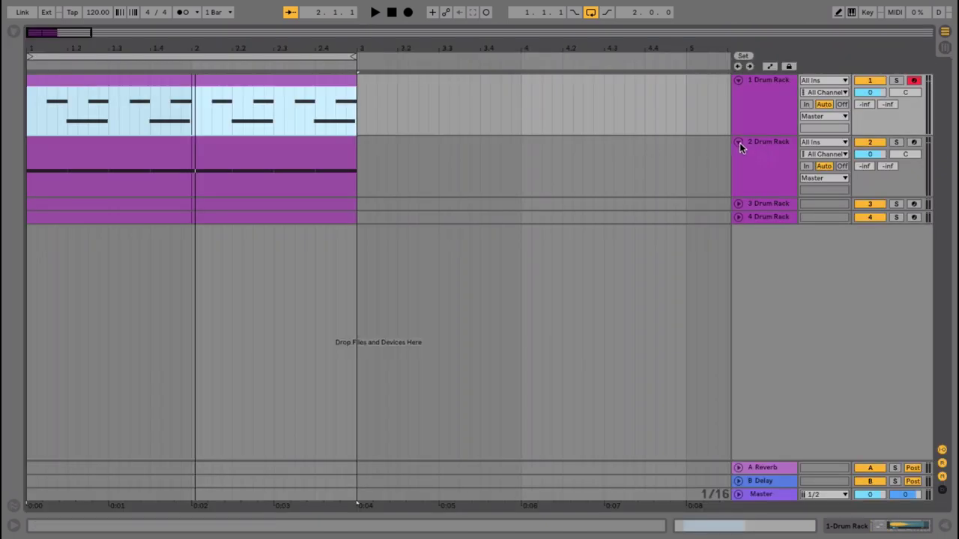
Play the beat, listen to the 2, 3 and 4 Drum Rack tracks soloed one at a time and stop playback
key(space)
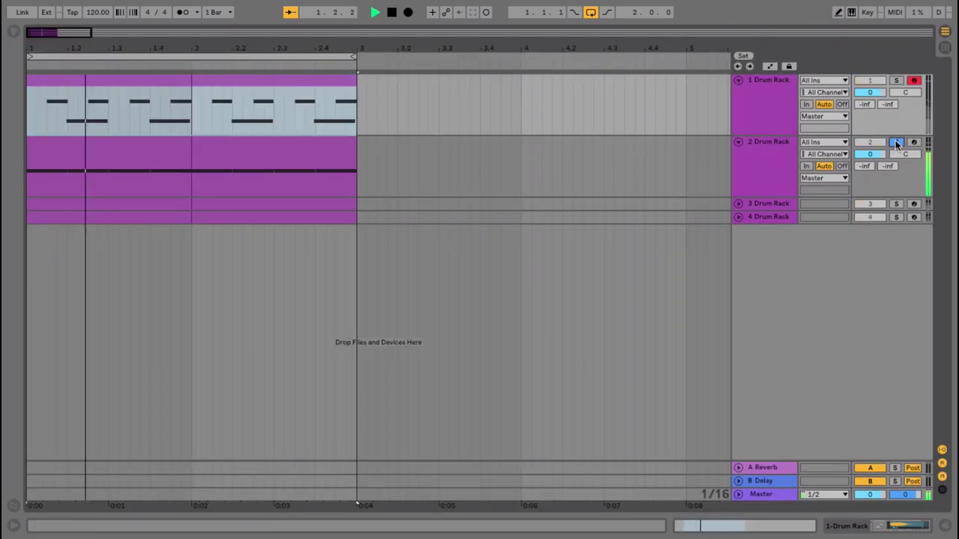
click(895, 203)
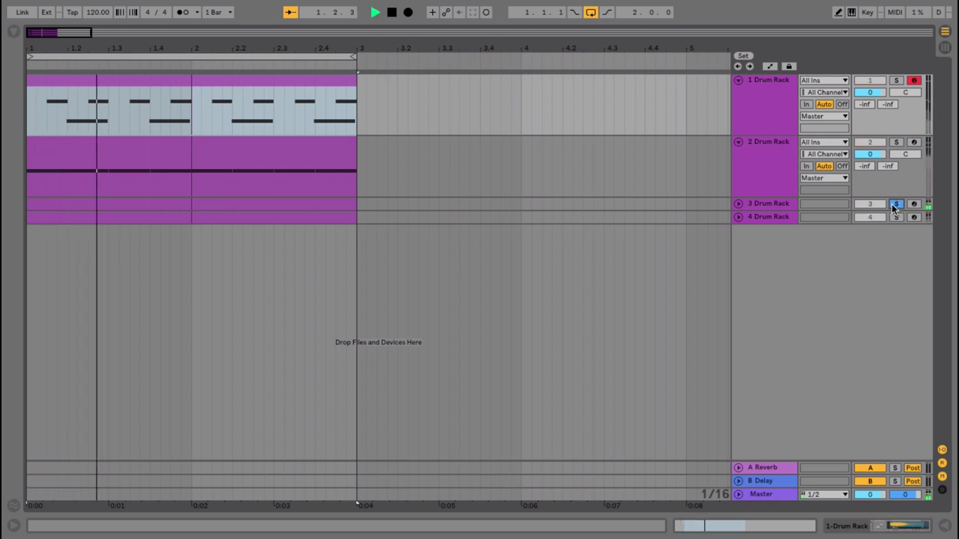
click(896, 216)
key(space)
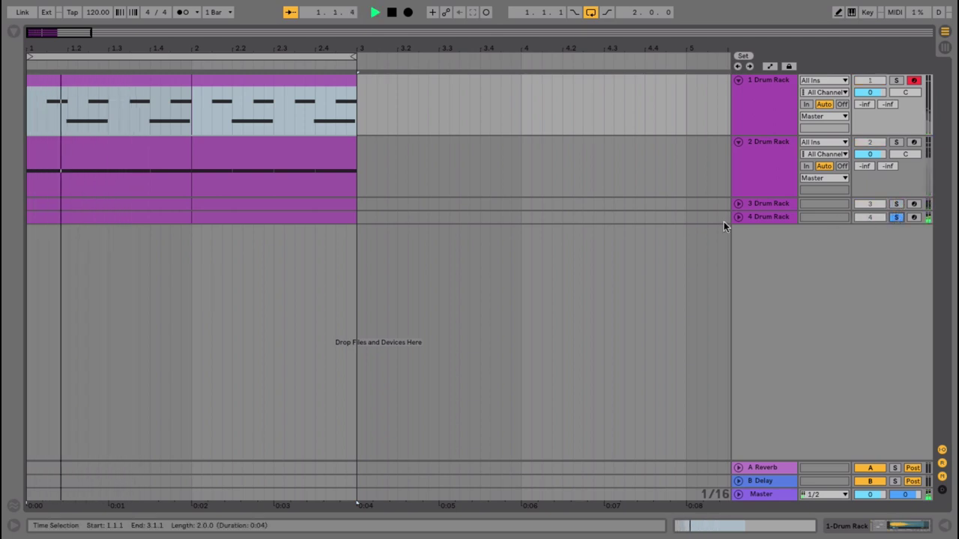
click(737, 217)
click(737, 216)
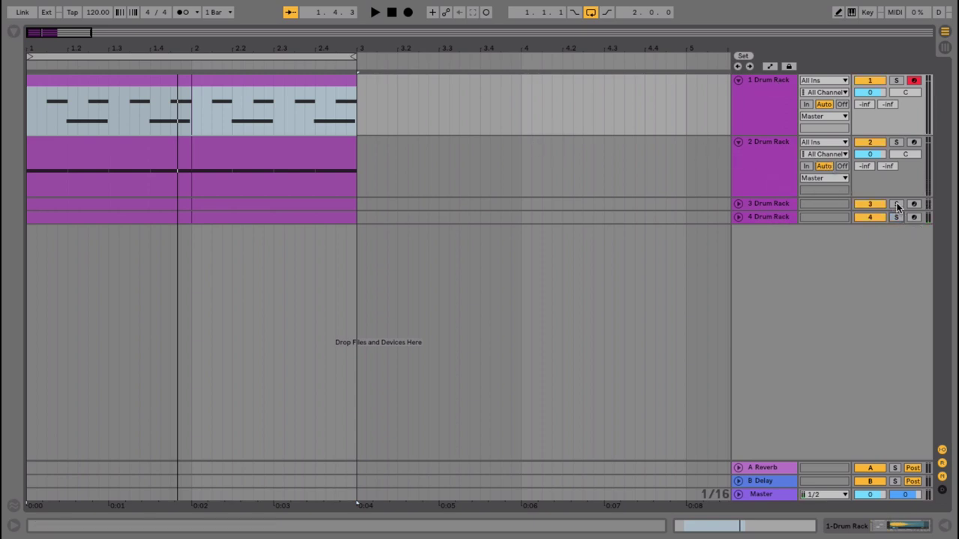
Freeze the 2, 3 and 4 Drum Rack tracks together
click(770, 150)
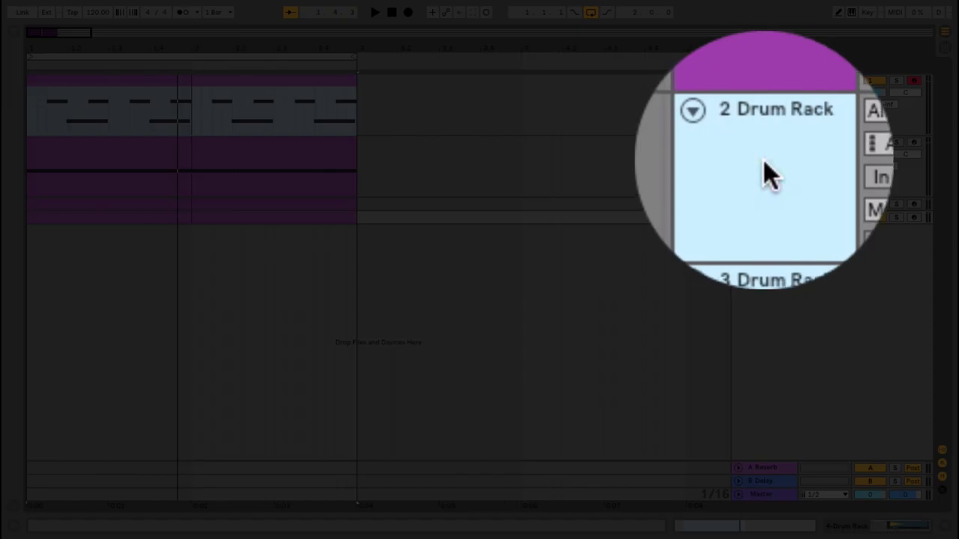
right_click(763, 160)
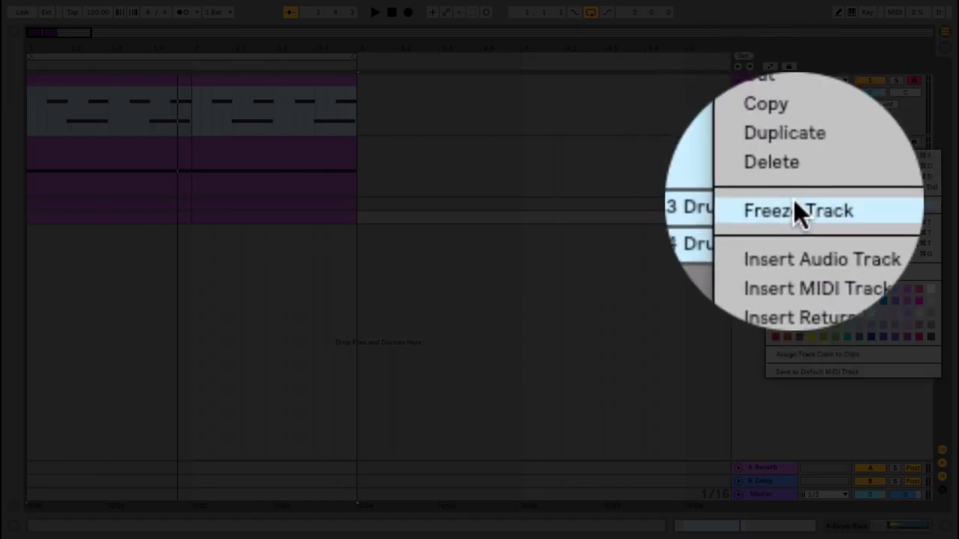
click(793, 199)
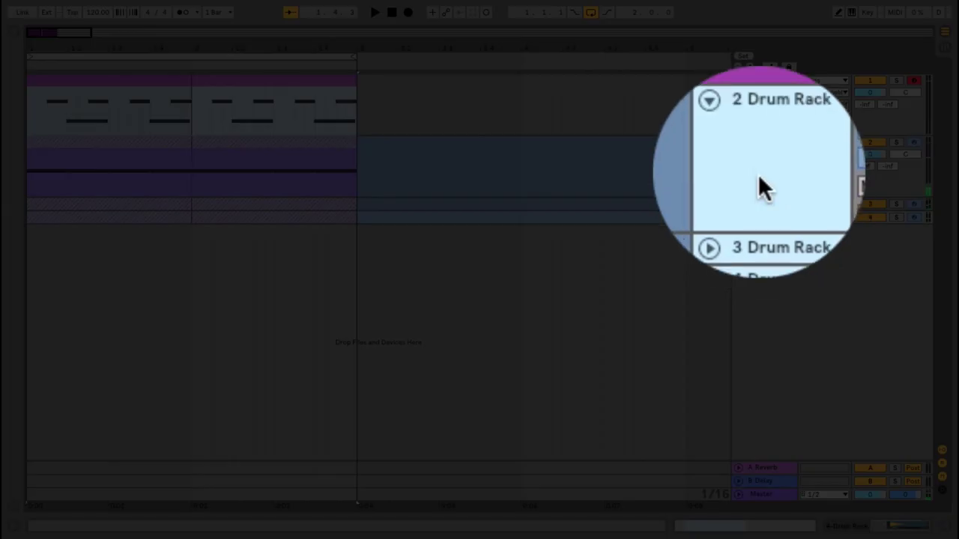
Flatten the three frozen Drum Rack tracks to audio and unfold the second and third of them
right_click(761, 177)
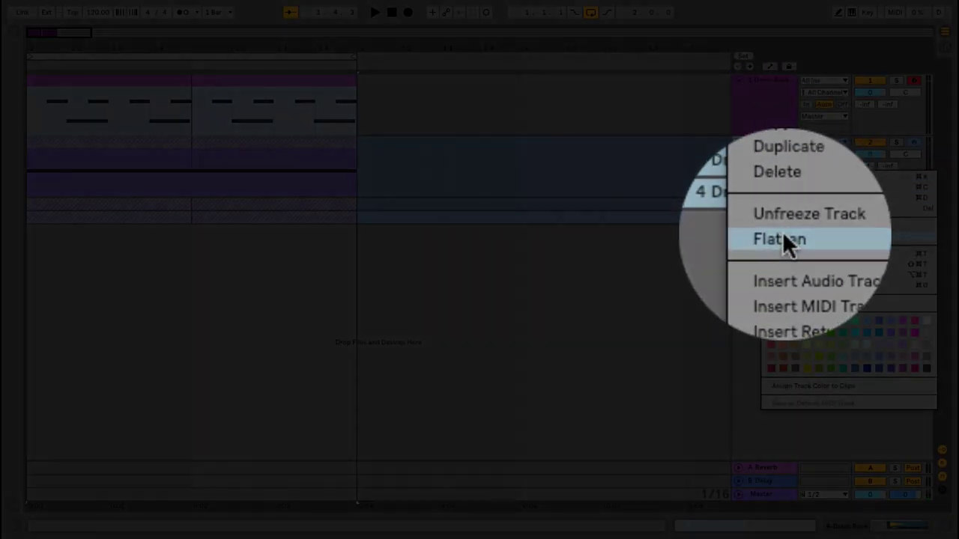
click(783, 231)
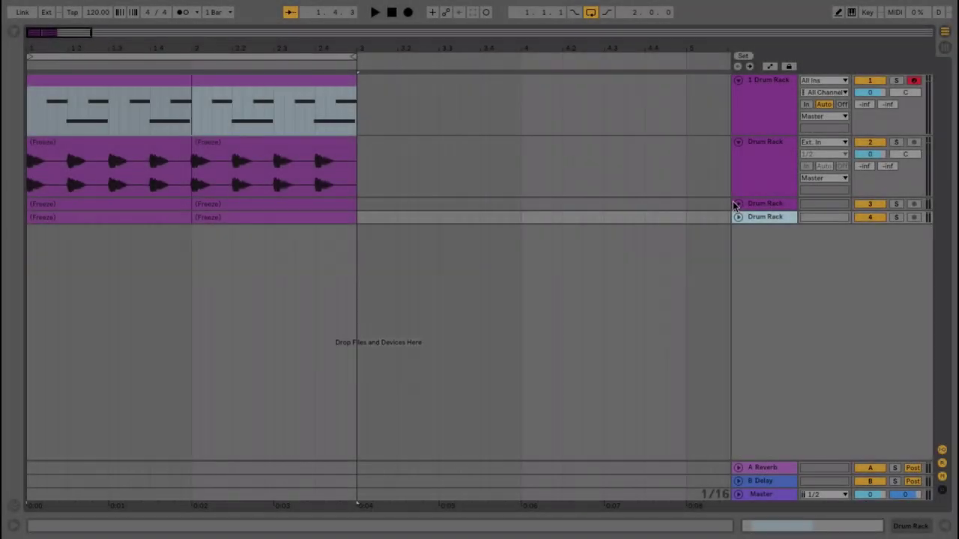
click(737, 204)
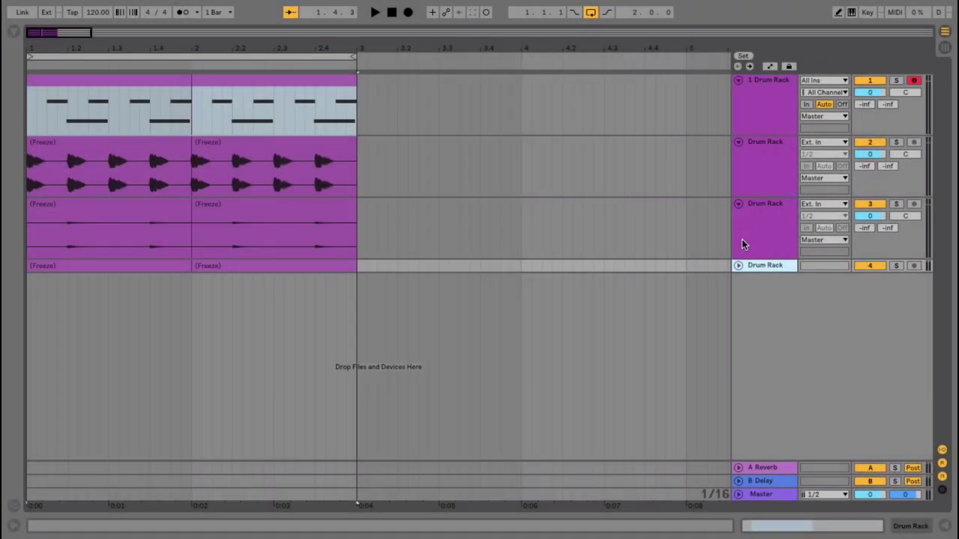
click(737, 266)
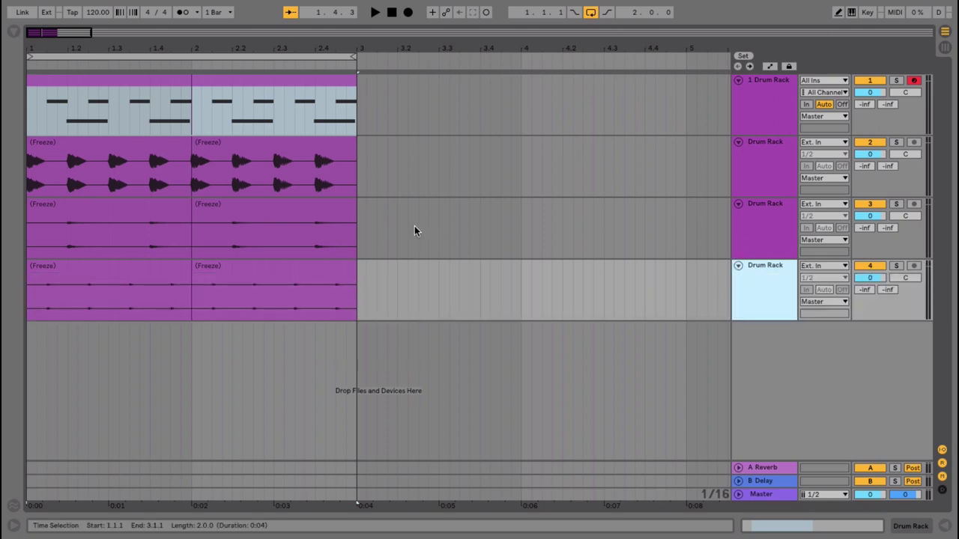
Rename the first flattened track Kick and, after listening to it soloed, rename the second one Clap
click(772, 145)
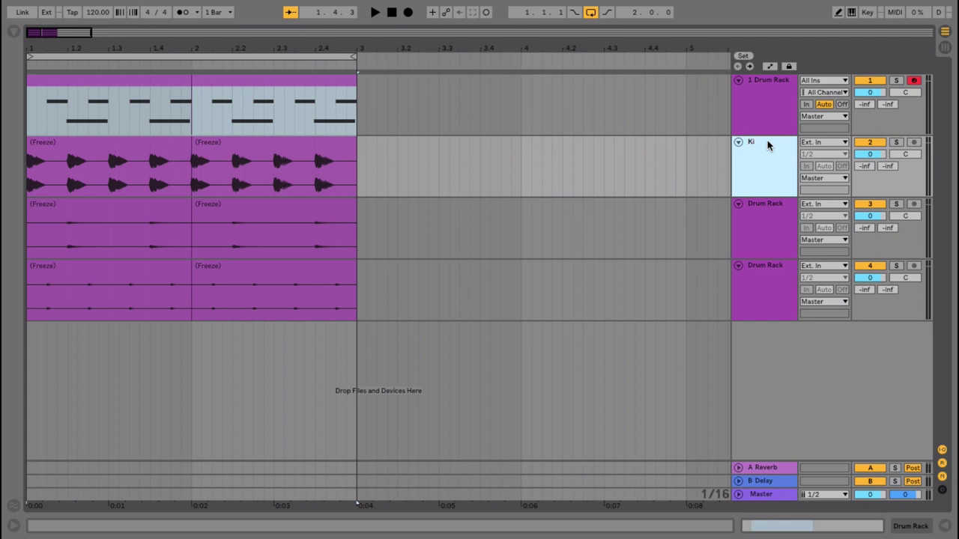
click(771, 207)
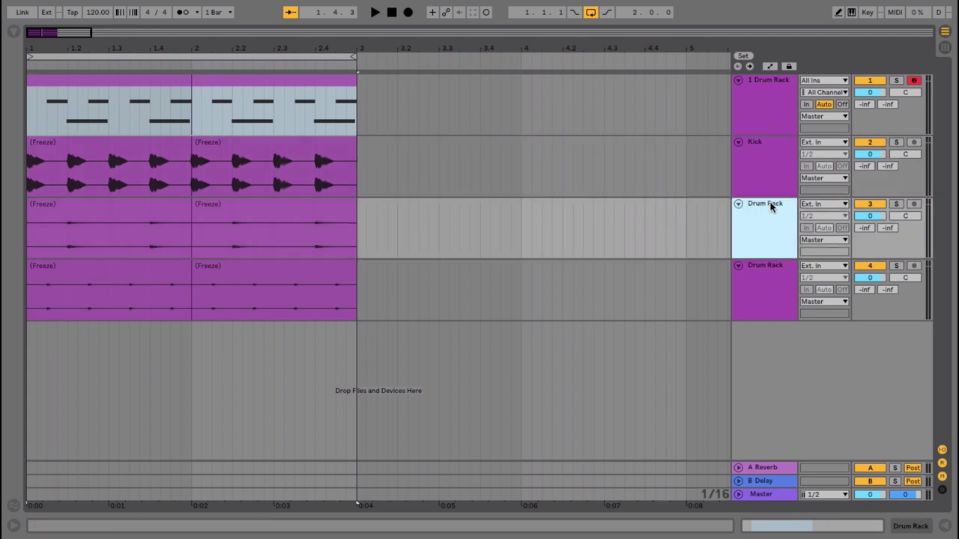
key(space)
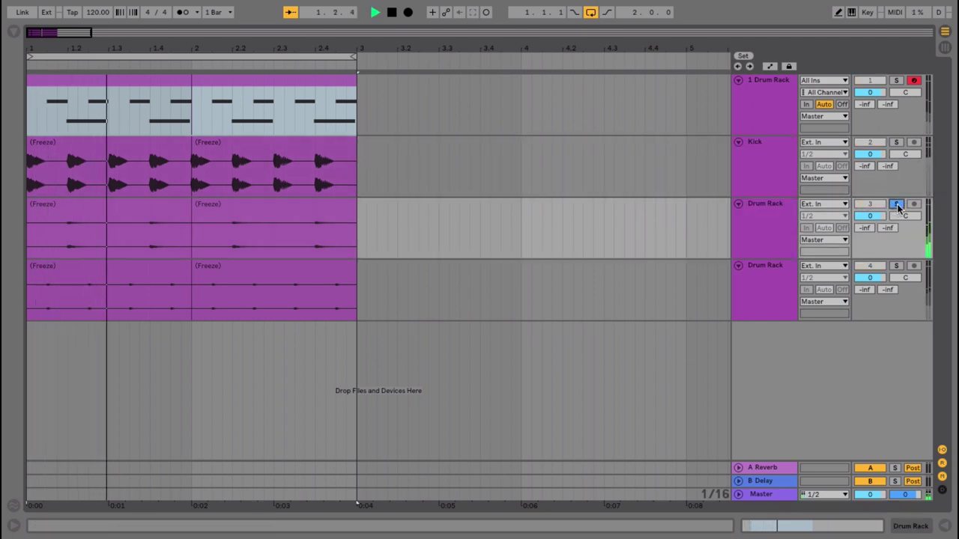
click(782, 200)
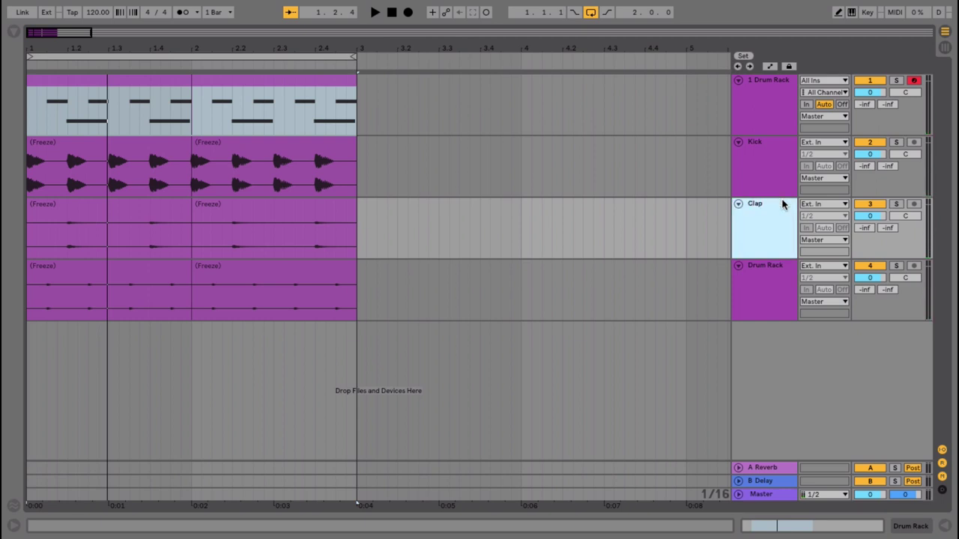
key(Return)
Solo the third flattened track during playback, rename it hi hat and stop playback
click(765, 274)
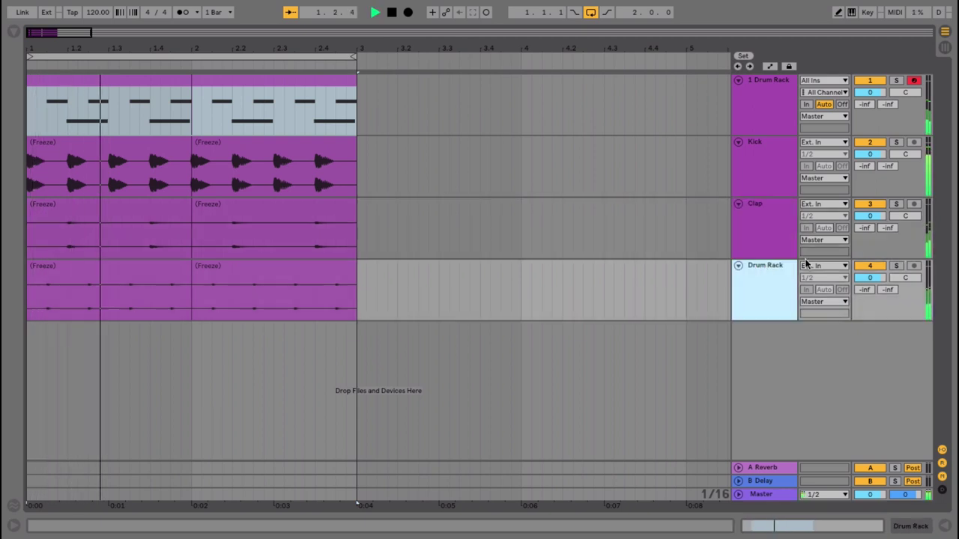
key(s)
click(764, 266)
key(ctrl+r)
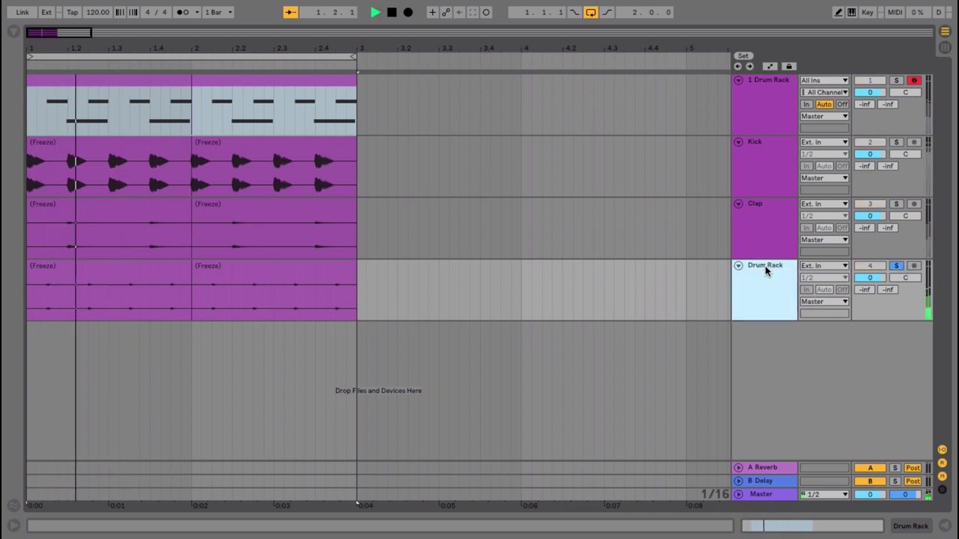
text(Hiat)
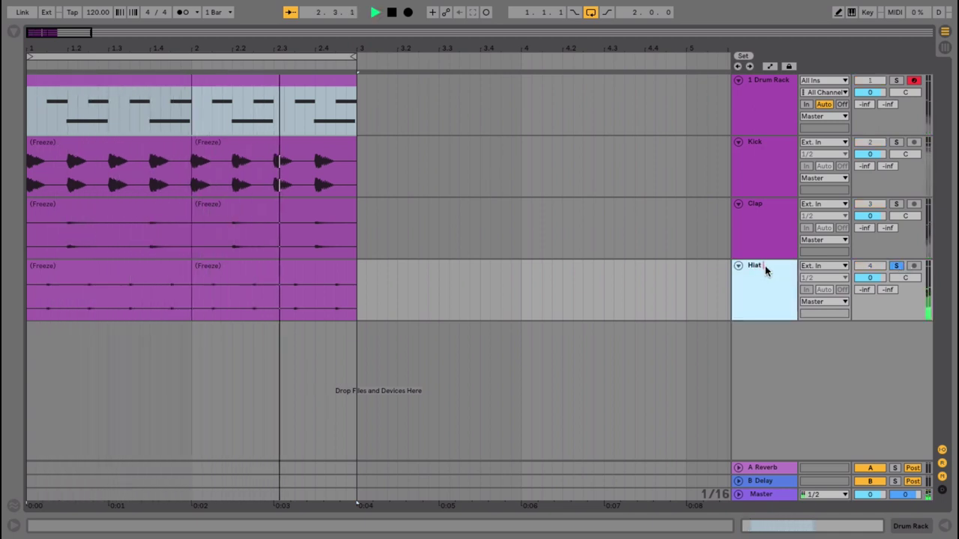
key(Return)
right_click(755, 268)
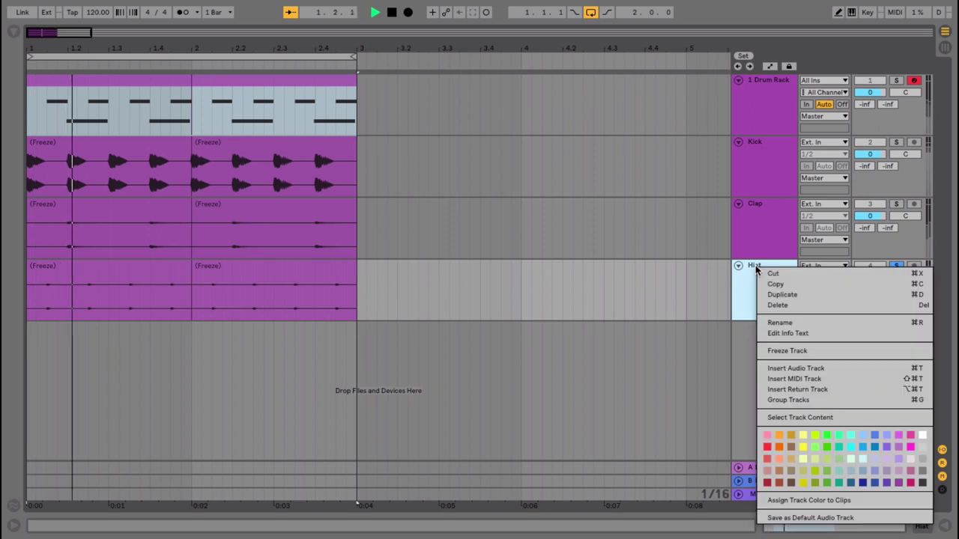
click(777, 322)
text(hi ha)
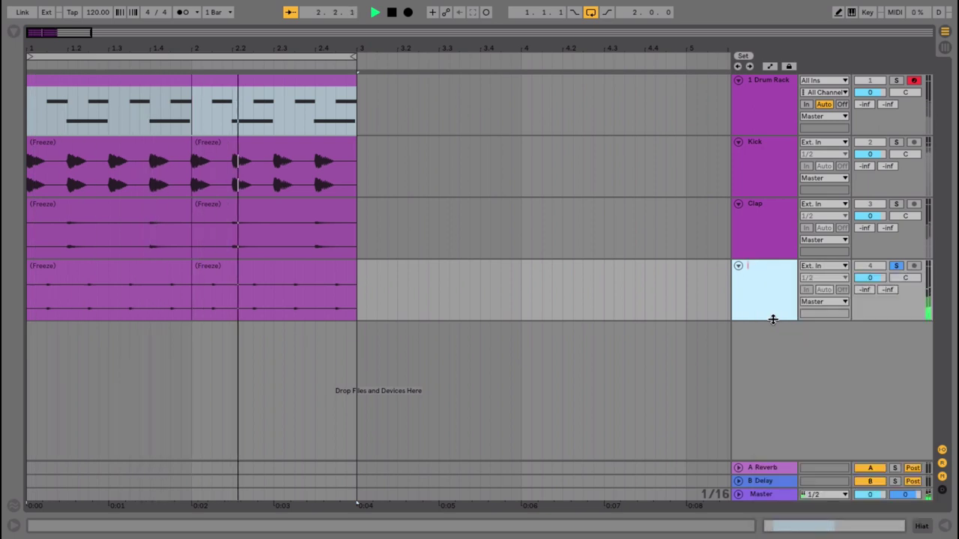
text(t)
key(Return)
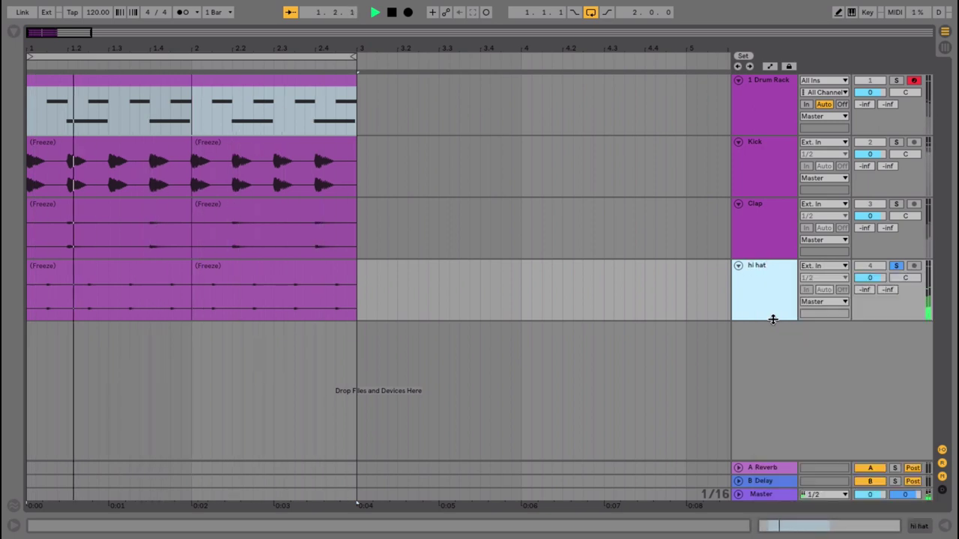
key(space)
Delete the original 1 Drum Rack MIDI track
click(764, 98)
right_click(764, 98)
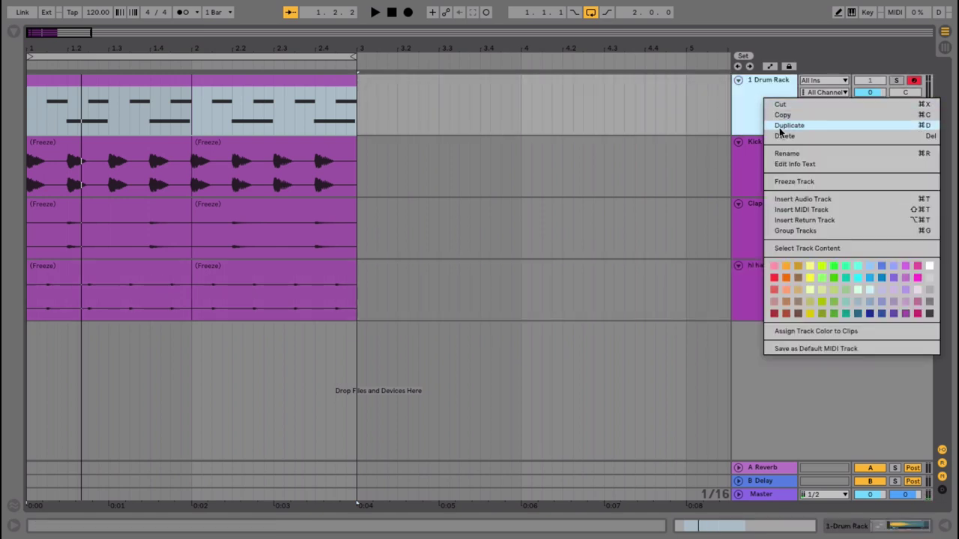
click(779, 137)
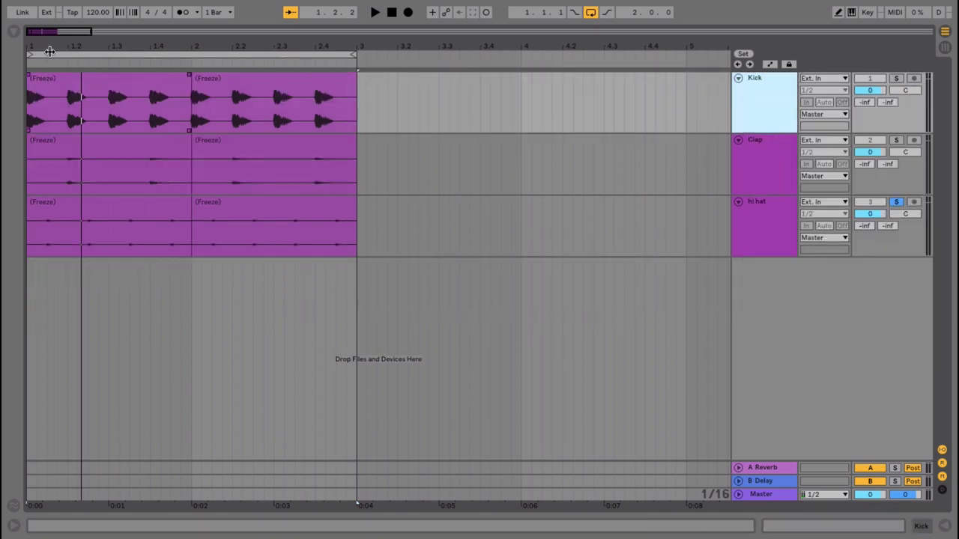
Take a closer look at the flattened audio in the Arrangement, checking both clips of the Clap track
drag(49, 51, 50, 79)
click(366, 153)
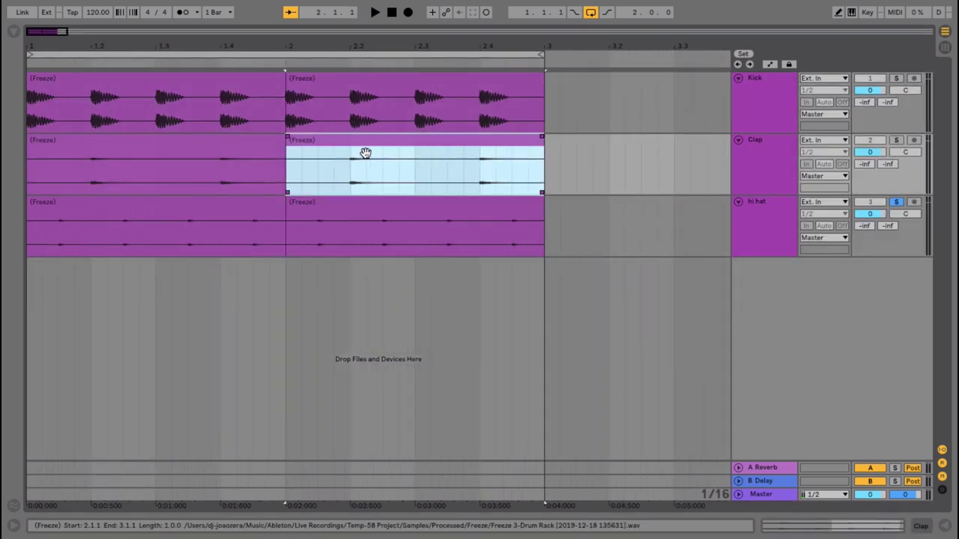
click(216, 150)
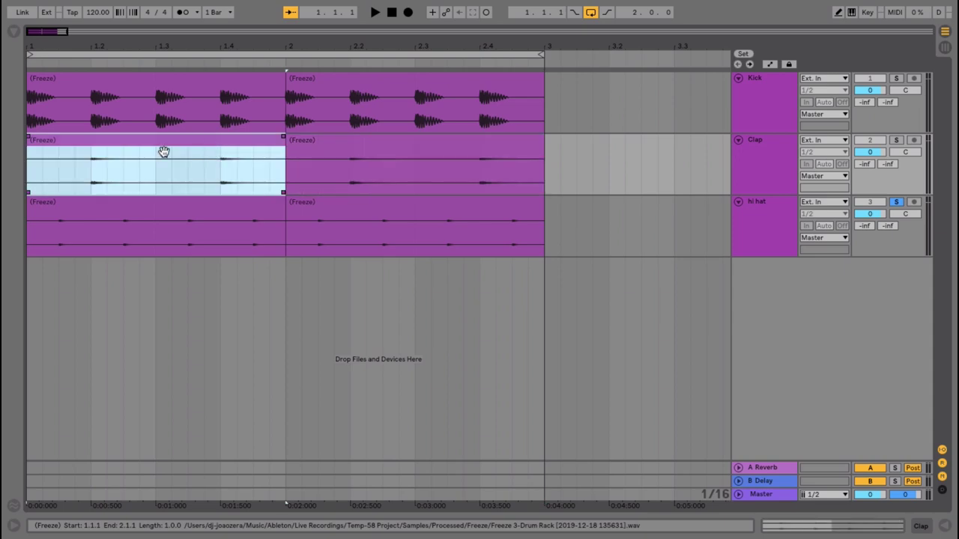
mouse_move(156, 4)
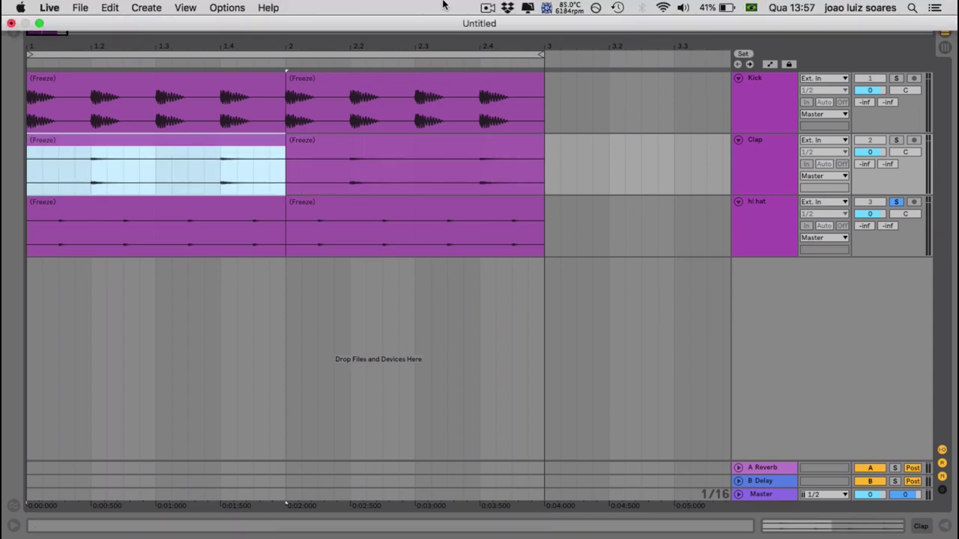
click(497, 7)
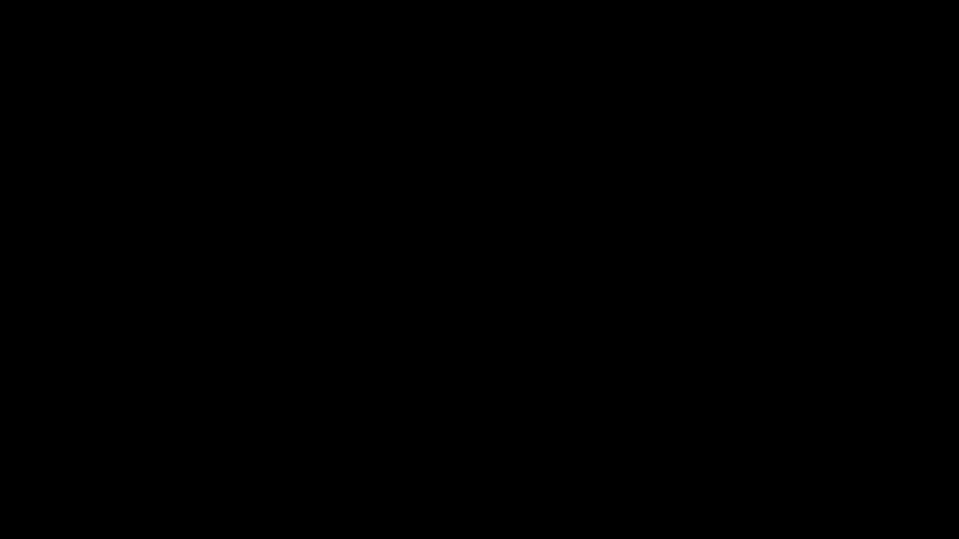